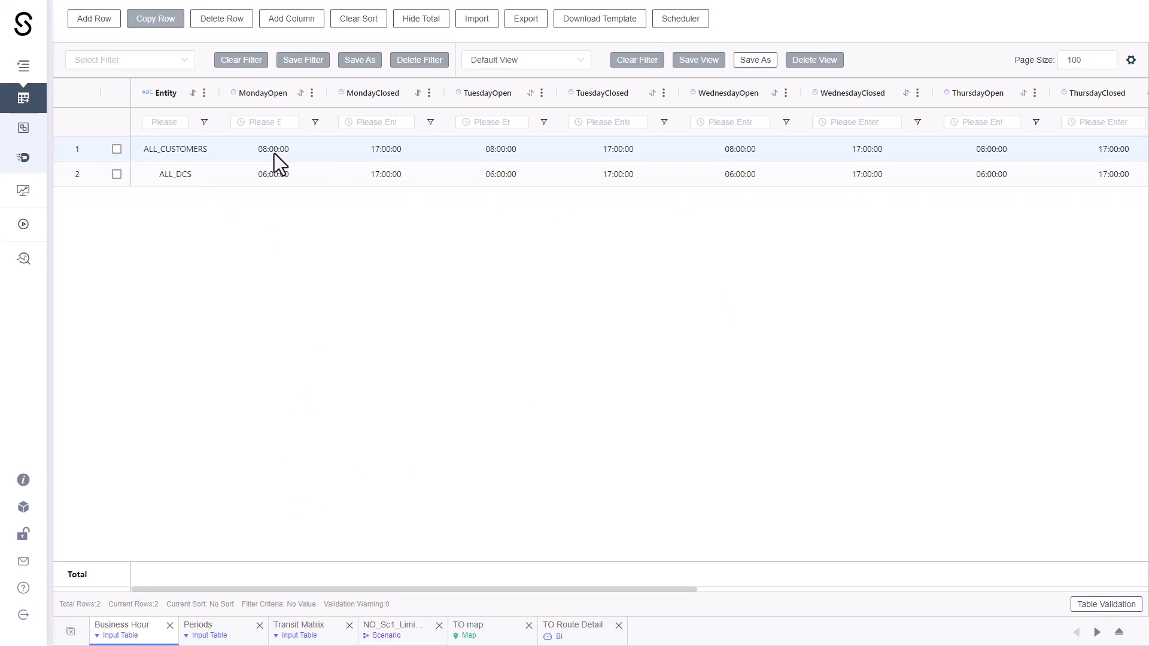
Step: Review the opening and closing hours through Sunday in the Business Hour table, and open the Shipments input table
drag(483, 589, 934, 589)
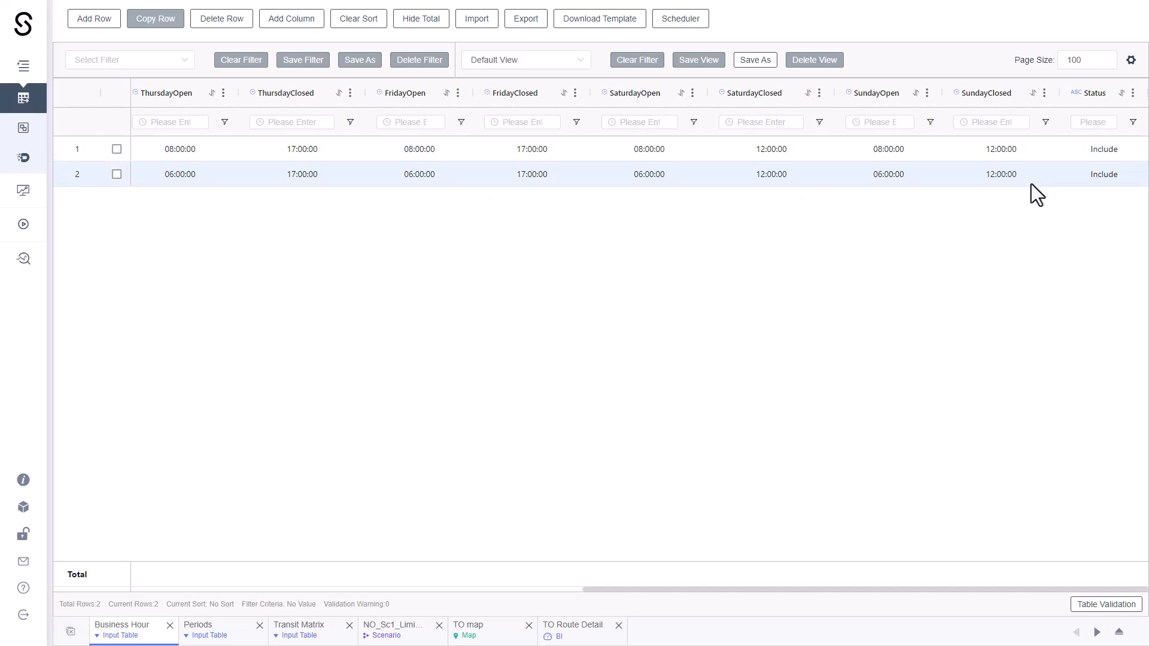
click(31, 111)
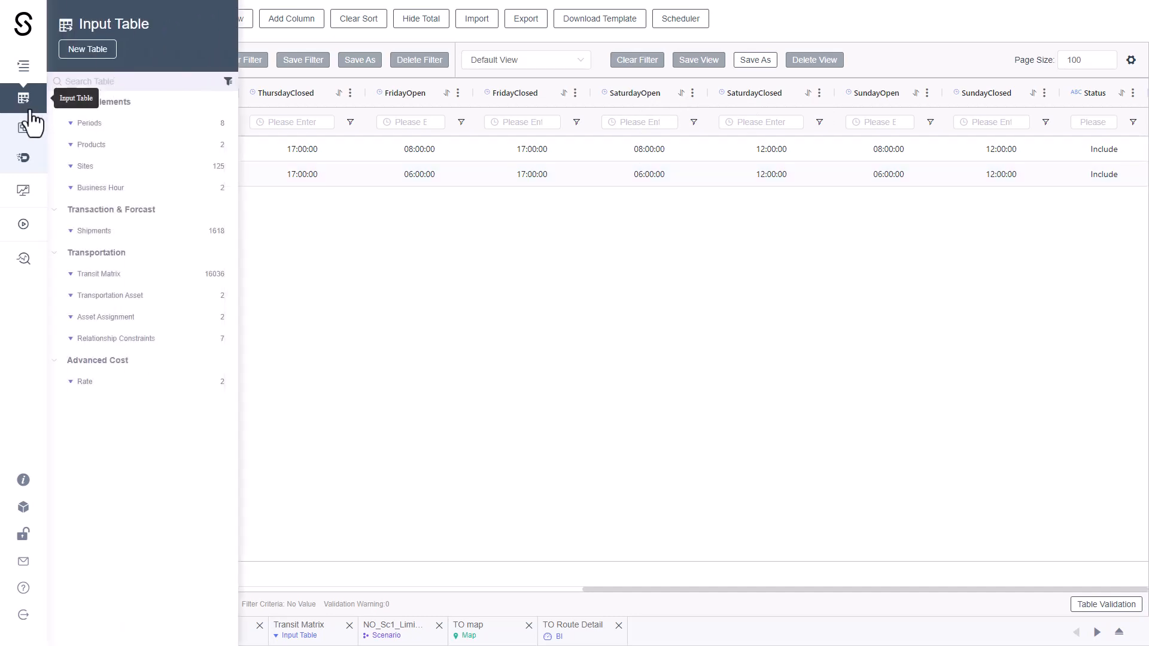
click(107, 233)
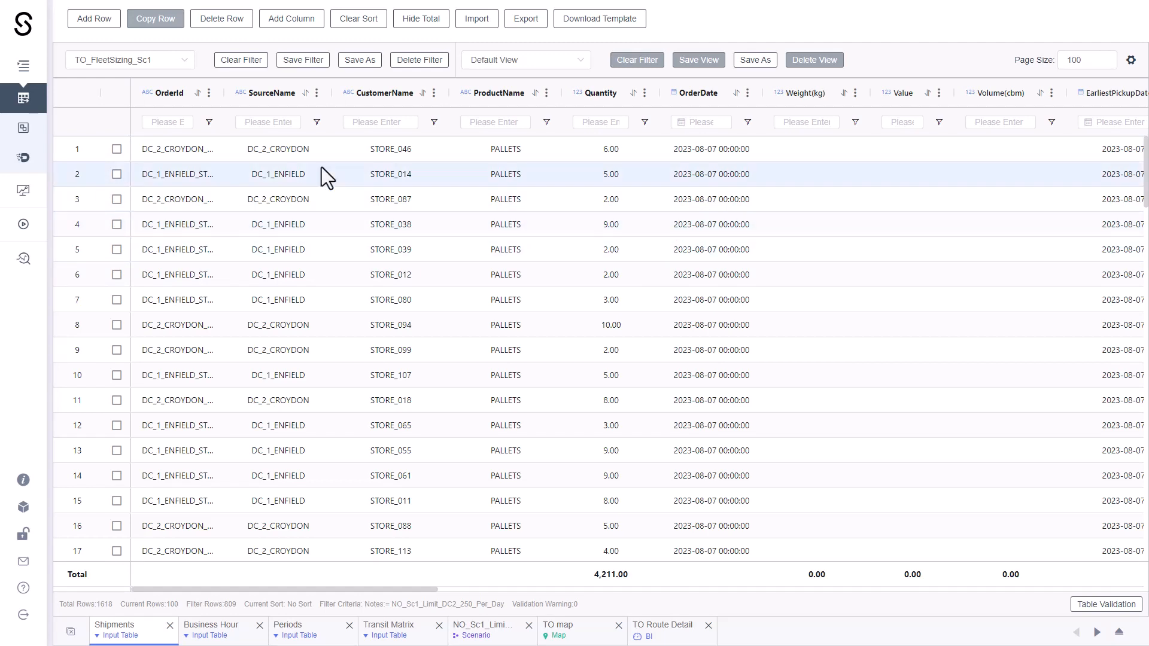
Step: Open the BS_TO_Demo_2023 Dastro workflow and view the steps inside its TO converter macro
click(24, 157)
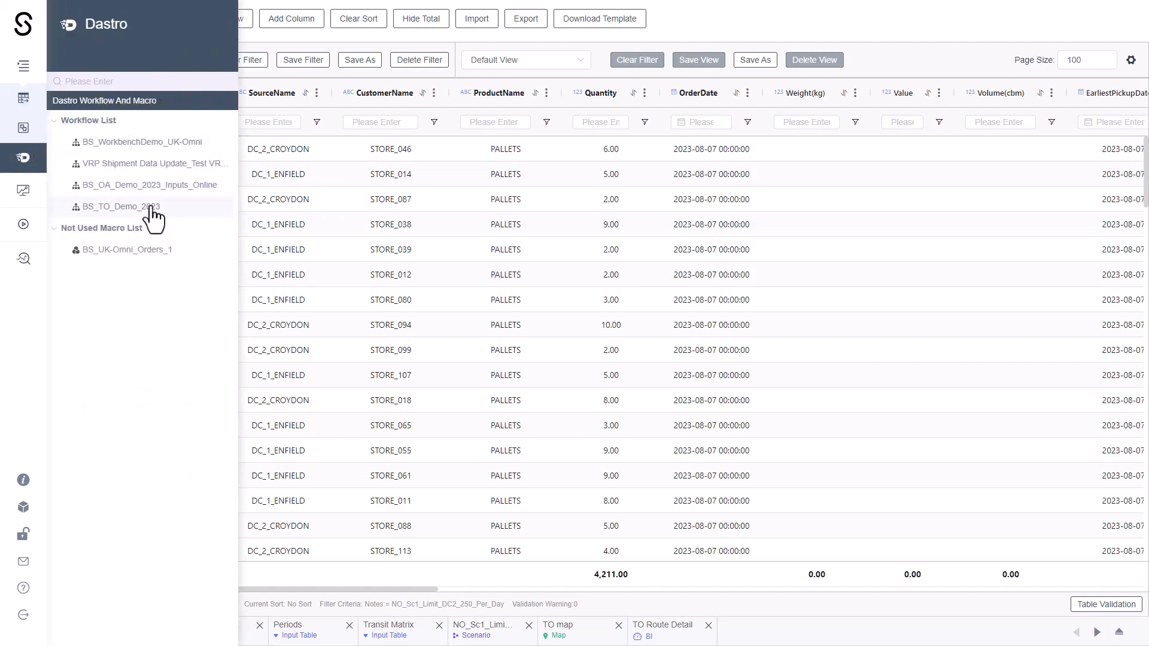
click(145, 214)
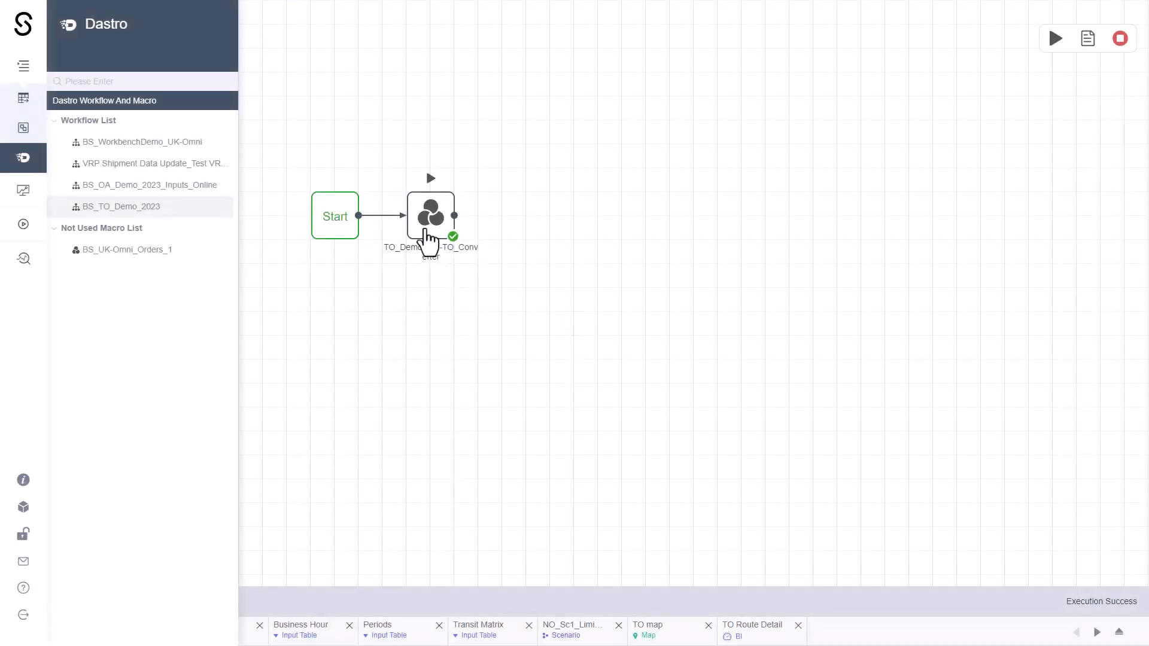
double_click(428, 223)
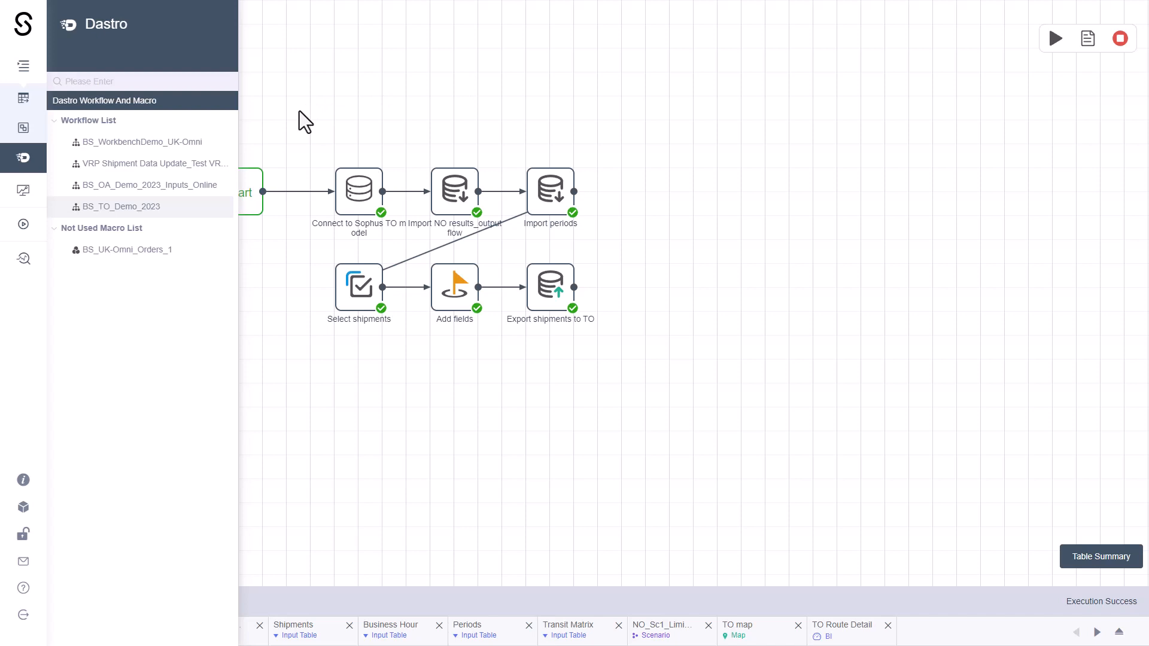
Step: Open the Transit Matrix table and review the Truck options for calculating driving distance and duration, including departure time, without submitting
click(26, 99)
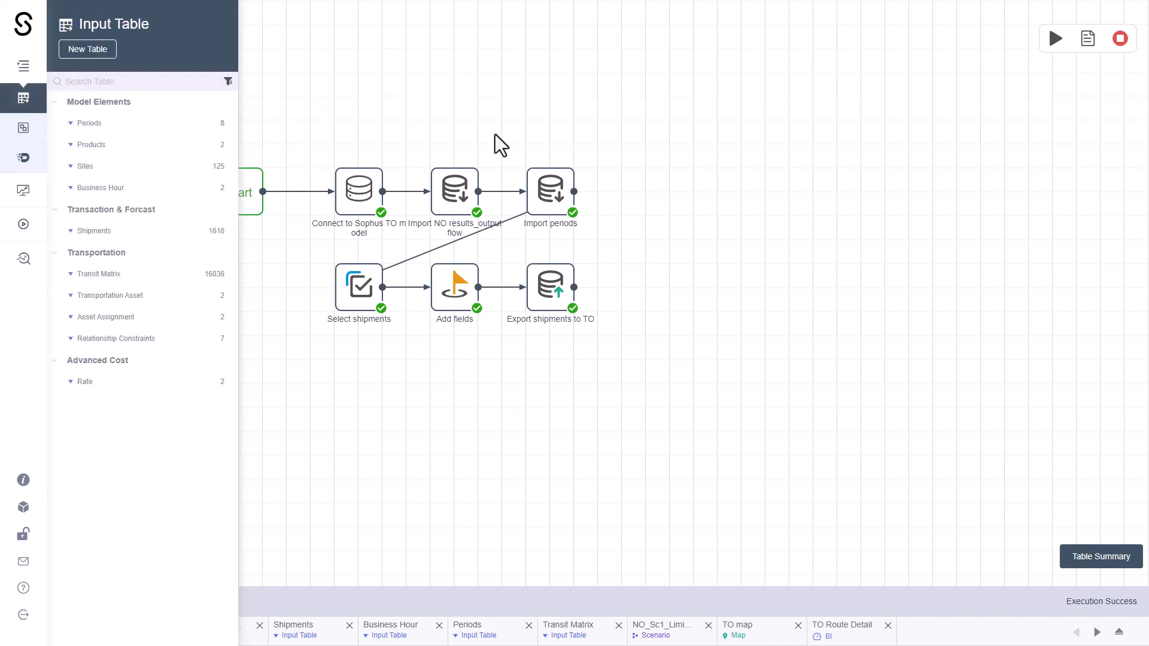
click(174, 274)
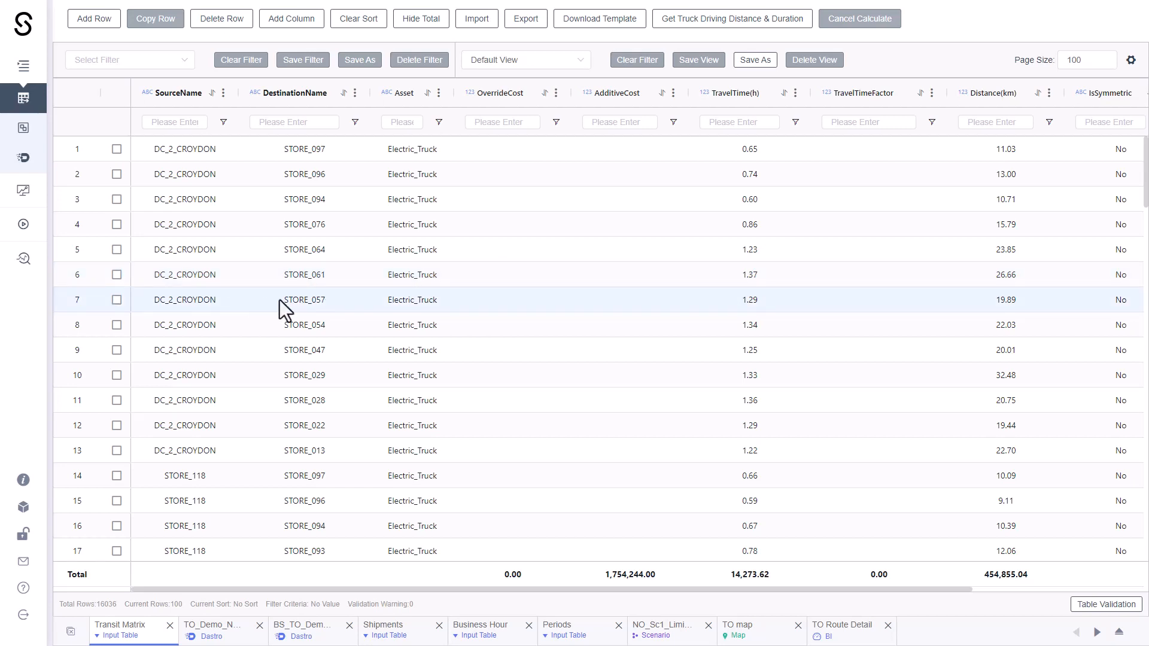
click(771, 30)
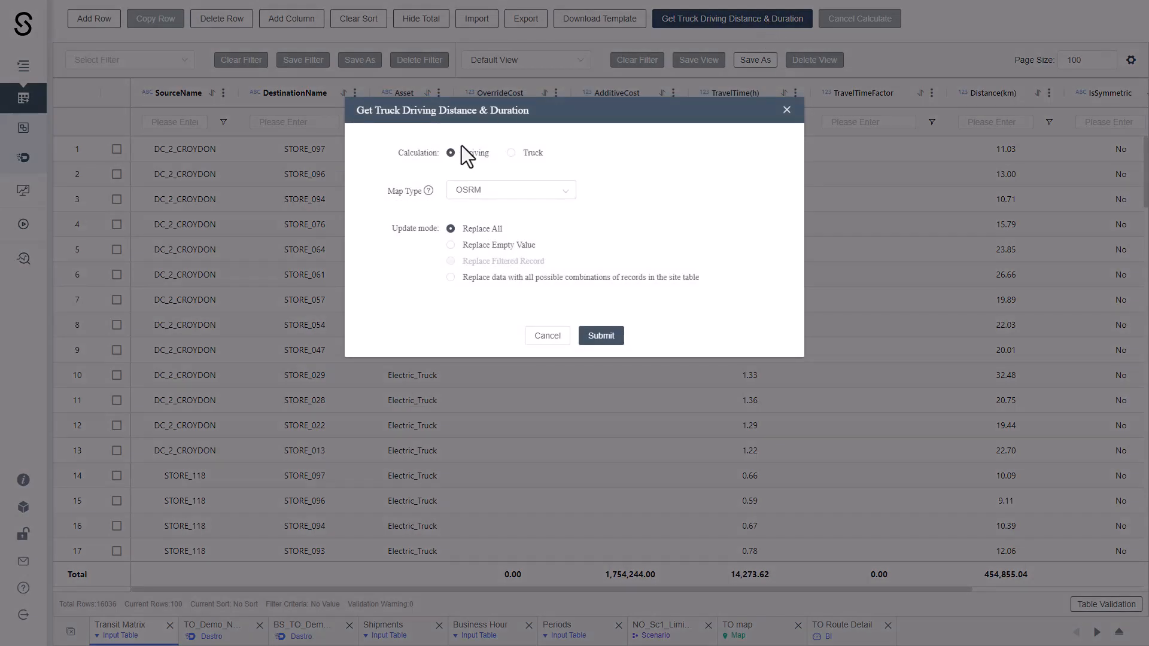
click(512, 154)
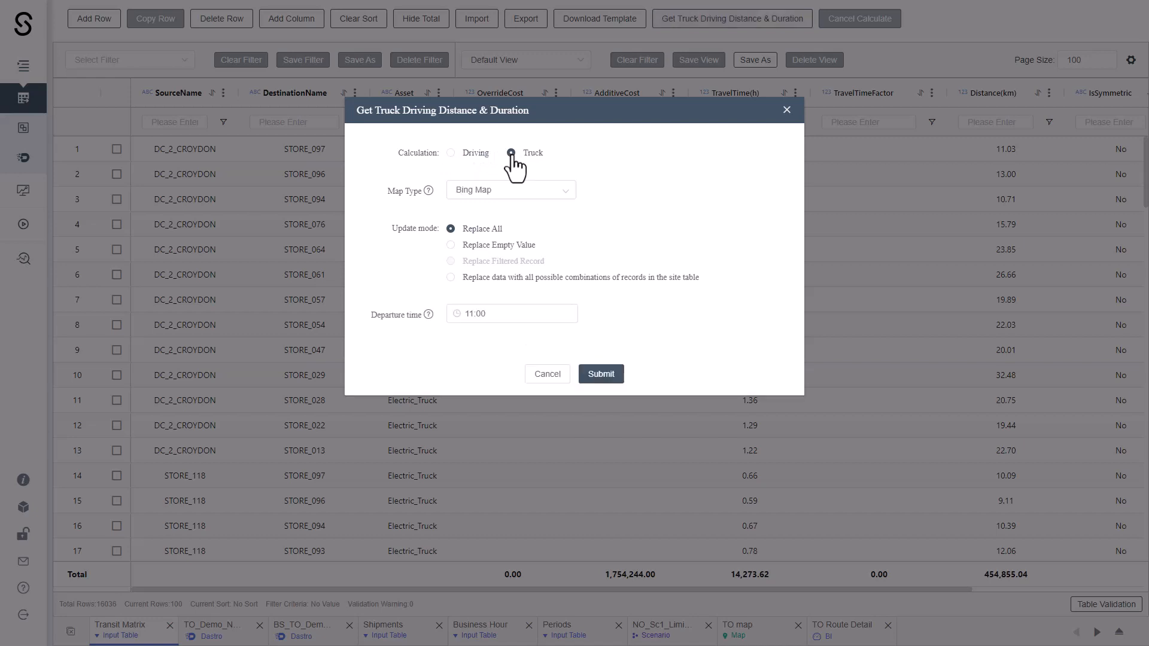
click(529, 318)
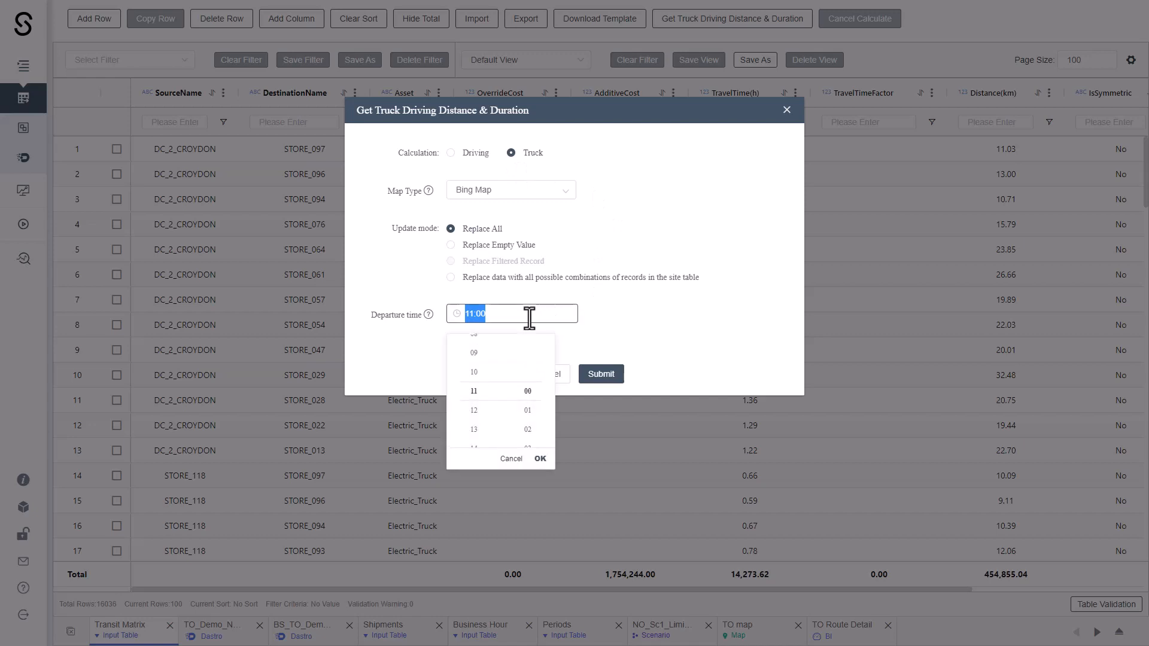
click(634, 322)
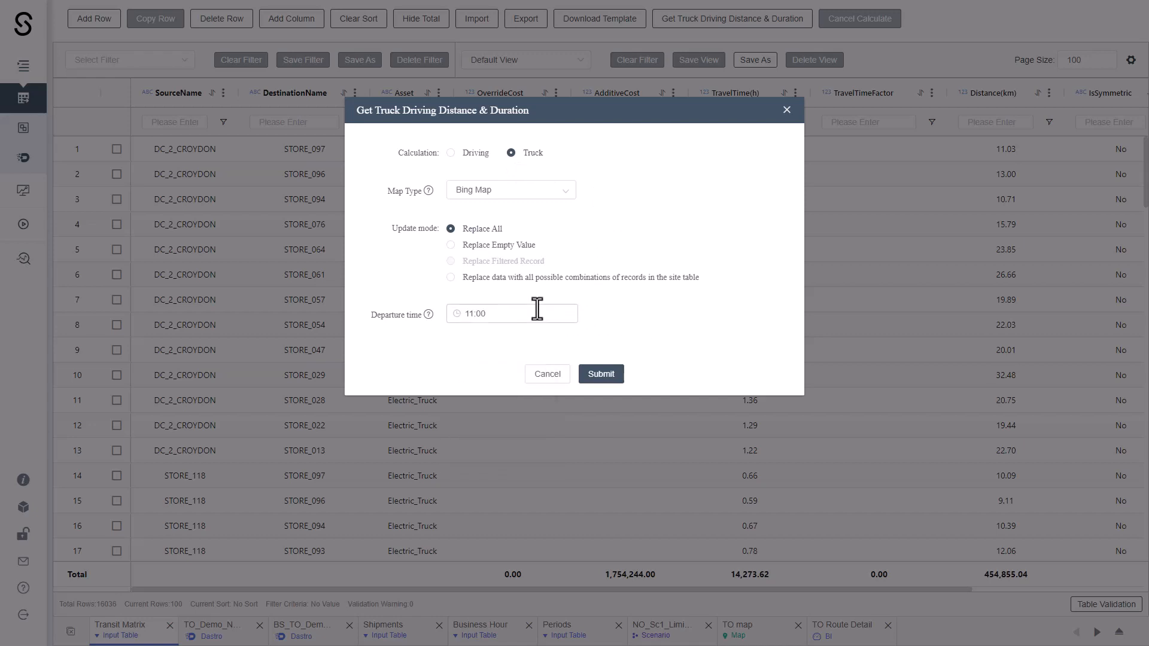
click(546, 377)
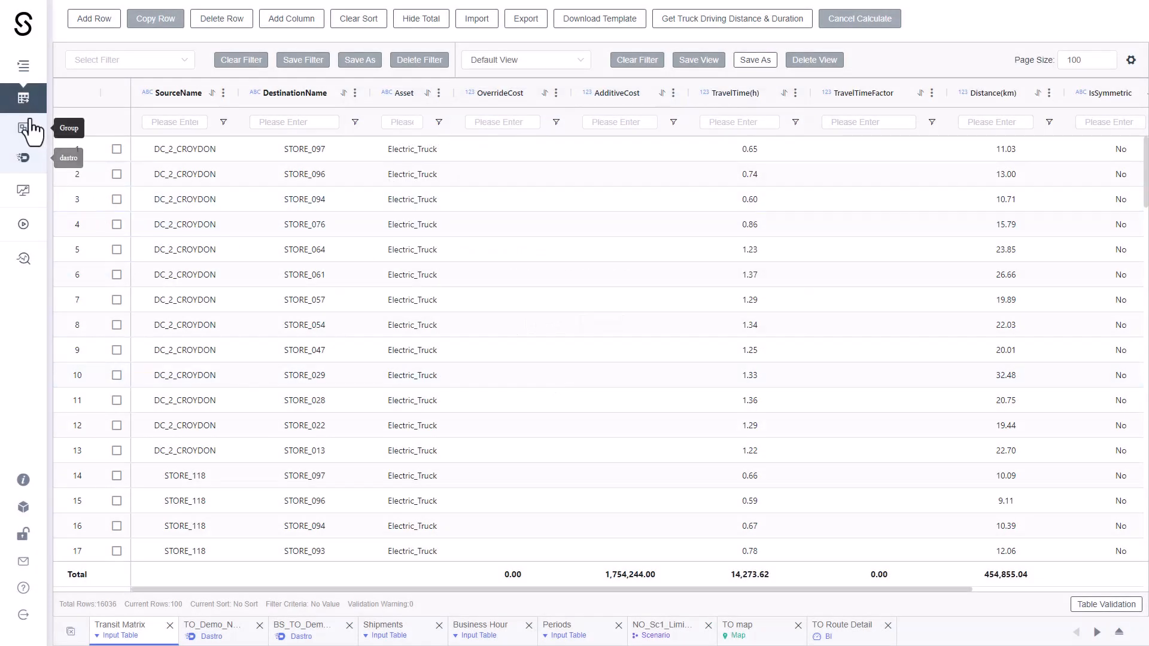
Step: Open the Transportation Asset table and examine the truck capacity, stop, distance, time and service-time columns
click(24, 98)
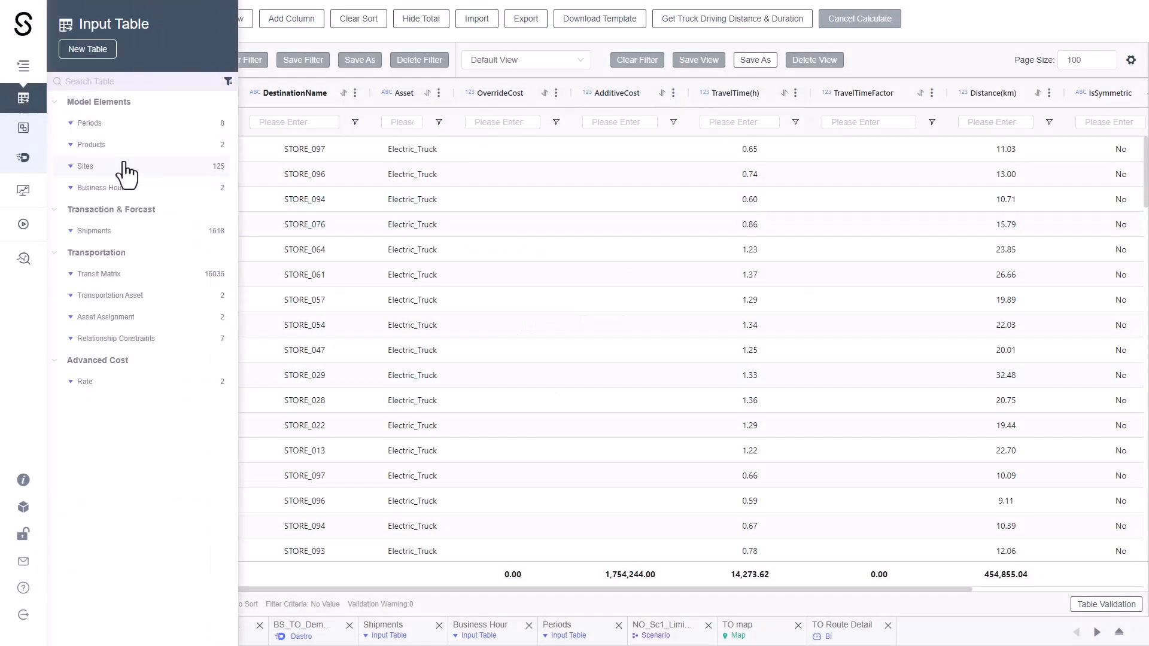
click(141, 302)
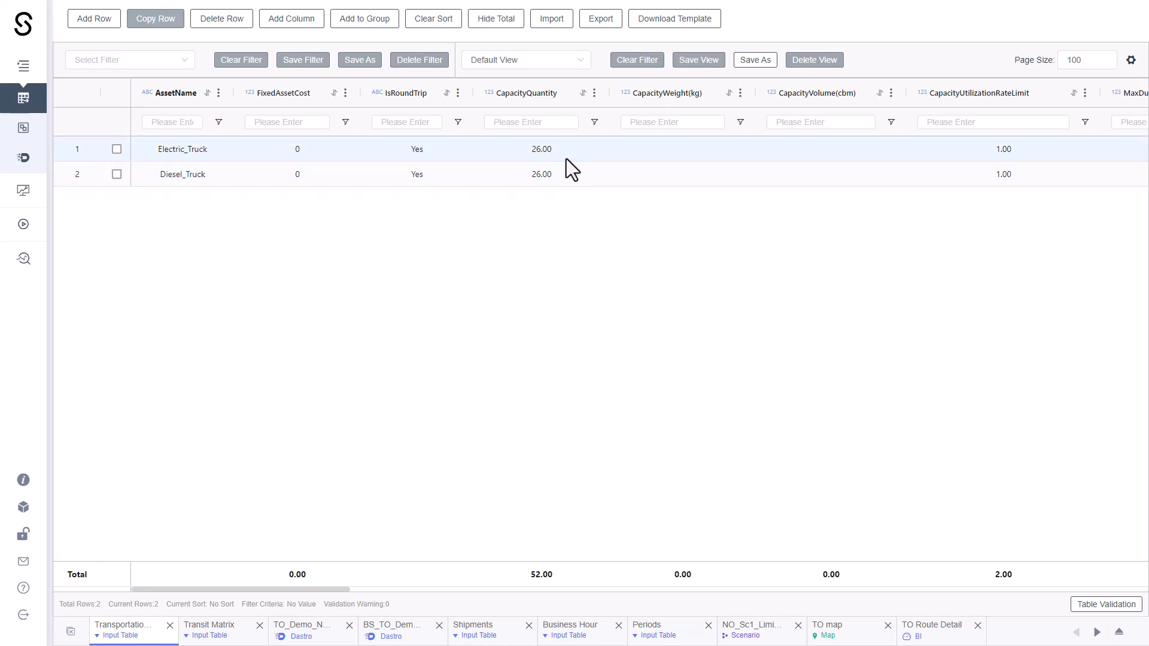
drag(340, 591, 622, 602)
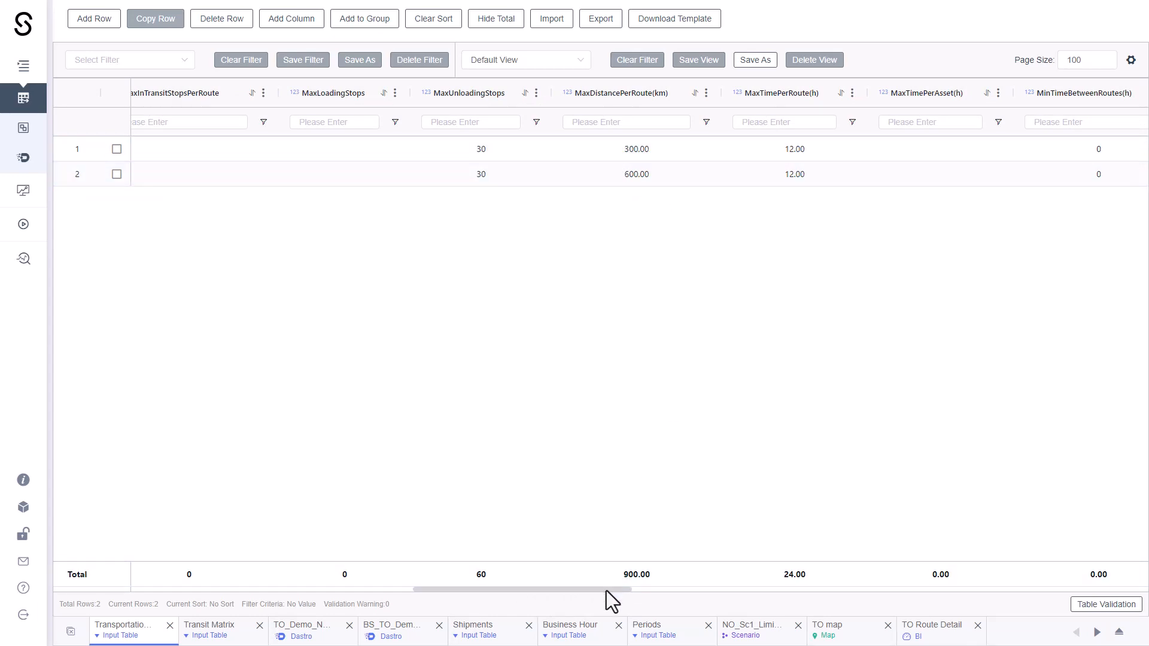
drag(614, 591, 807, 601)
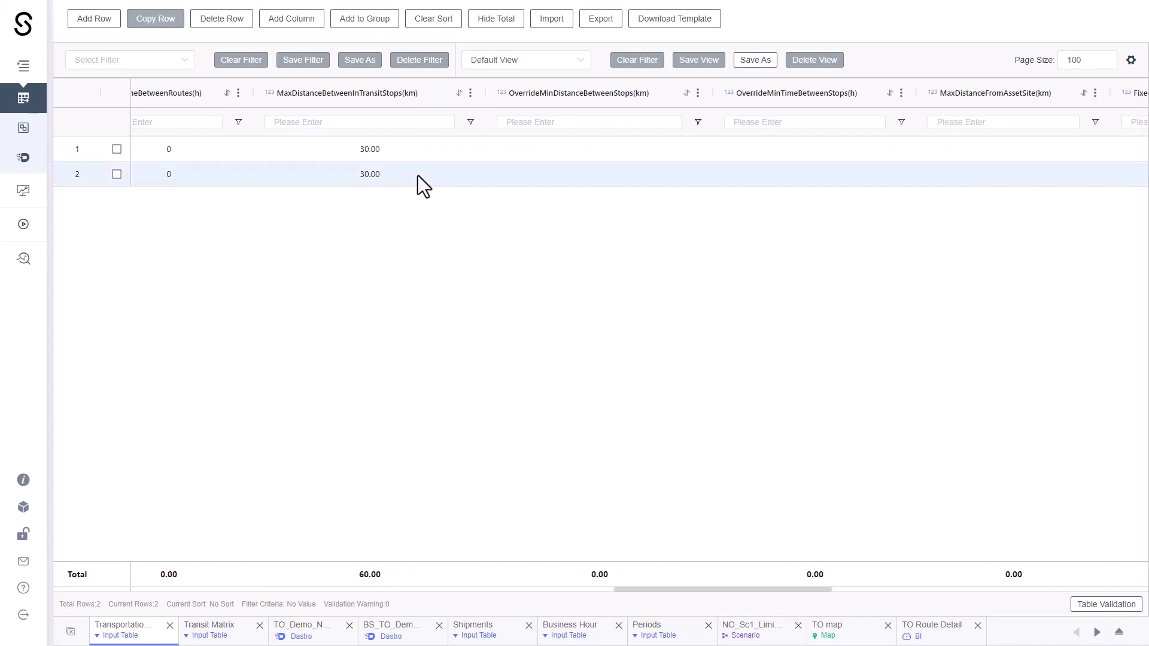
drag(668, 591, 809, 592)
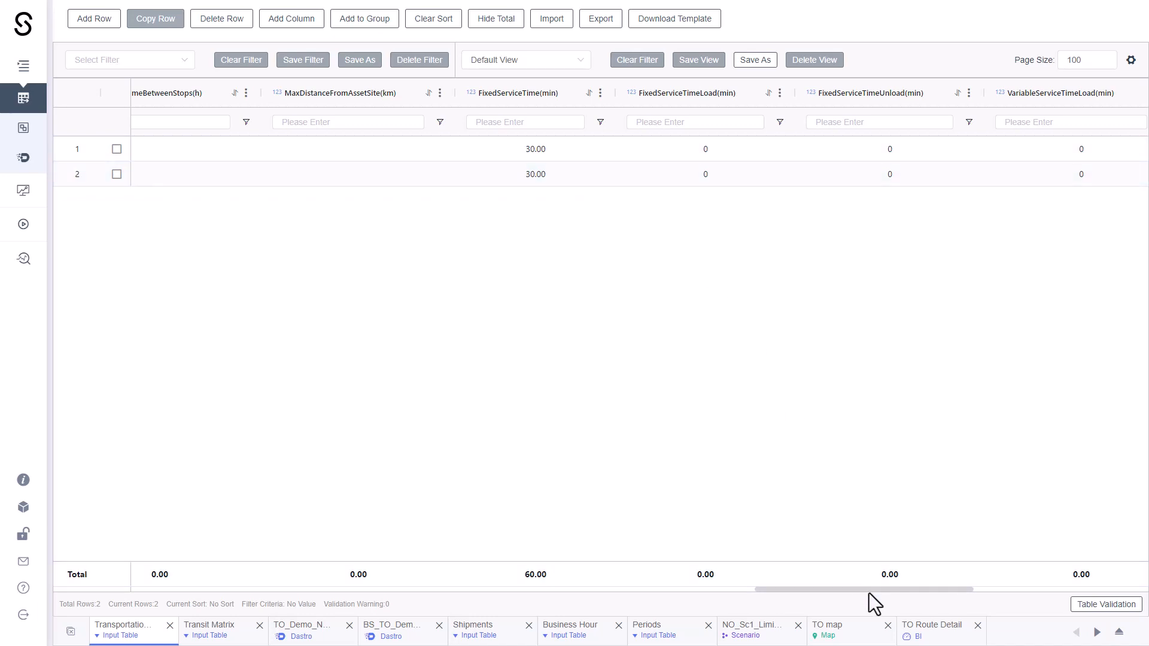
drag(874, 591, 555, 457)
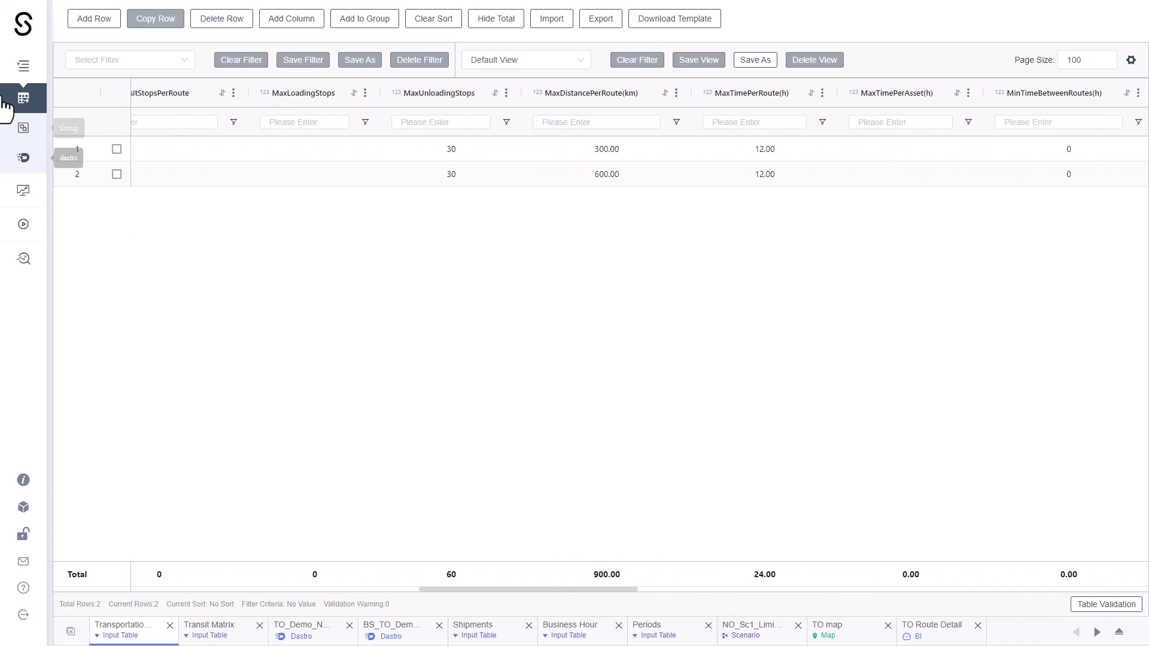
Step: View the Relationship Constraints table and the Rate table
click(23, 97)
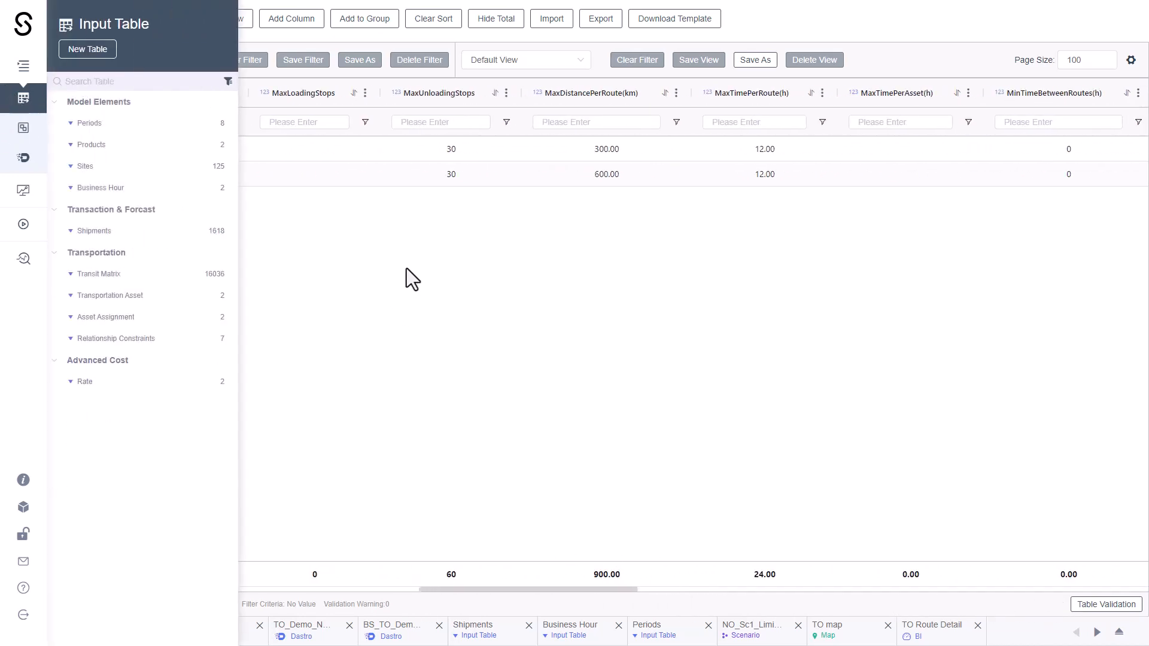
click(202, 339)
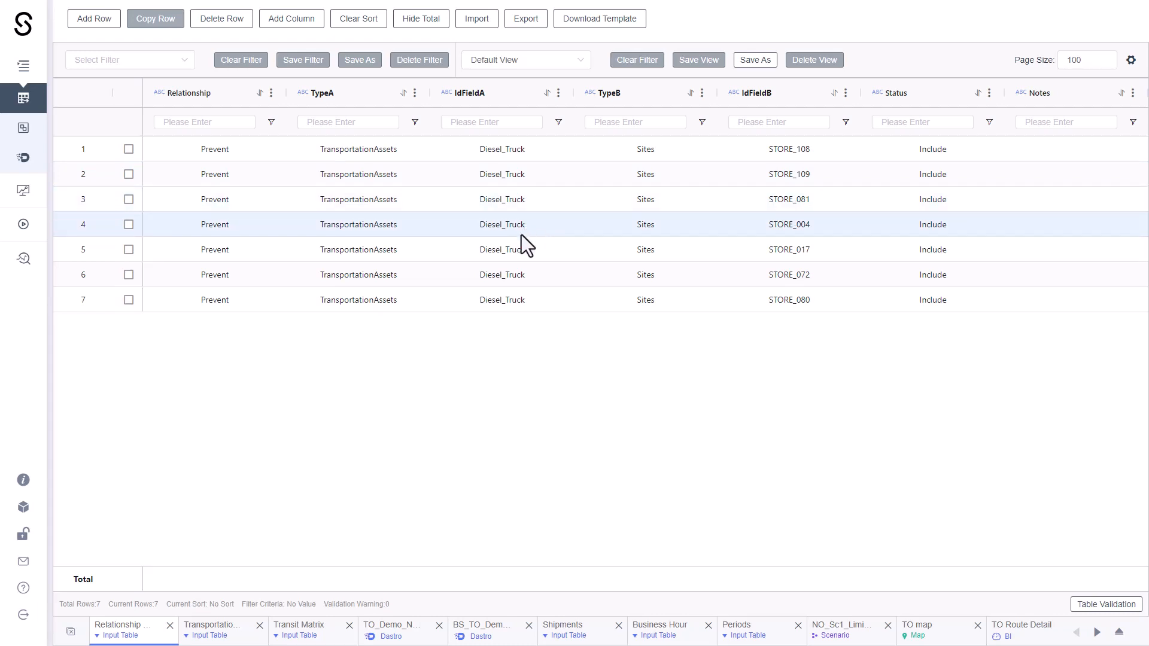
click(22, 104)
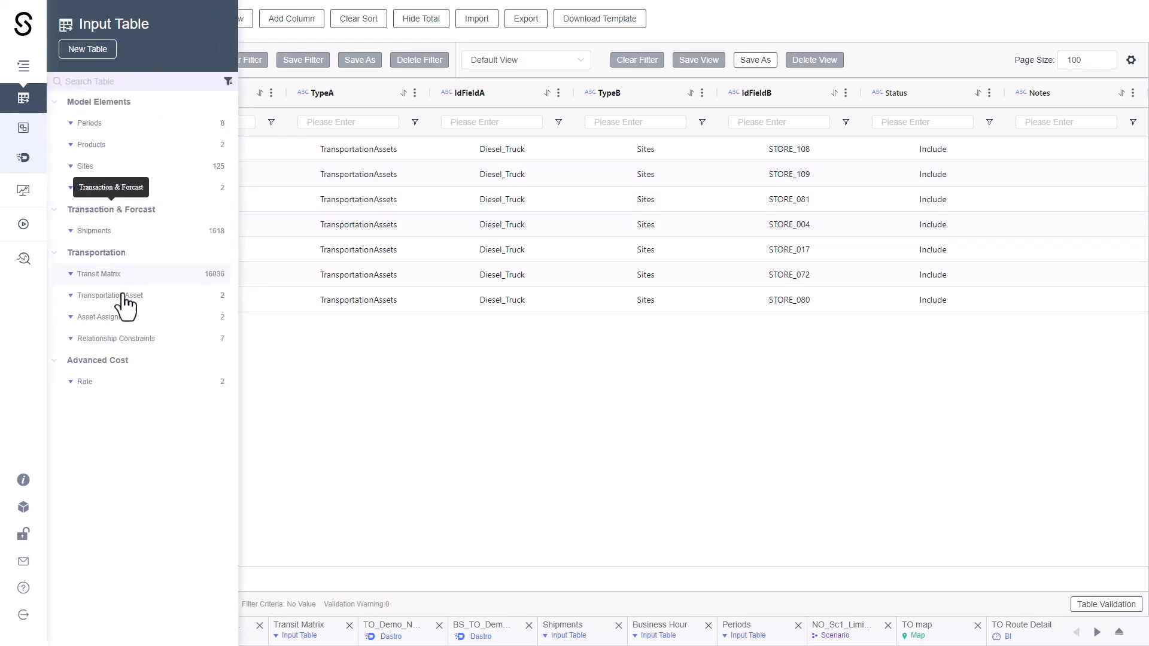
click(144, 382)
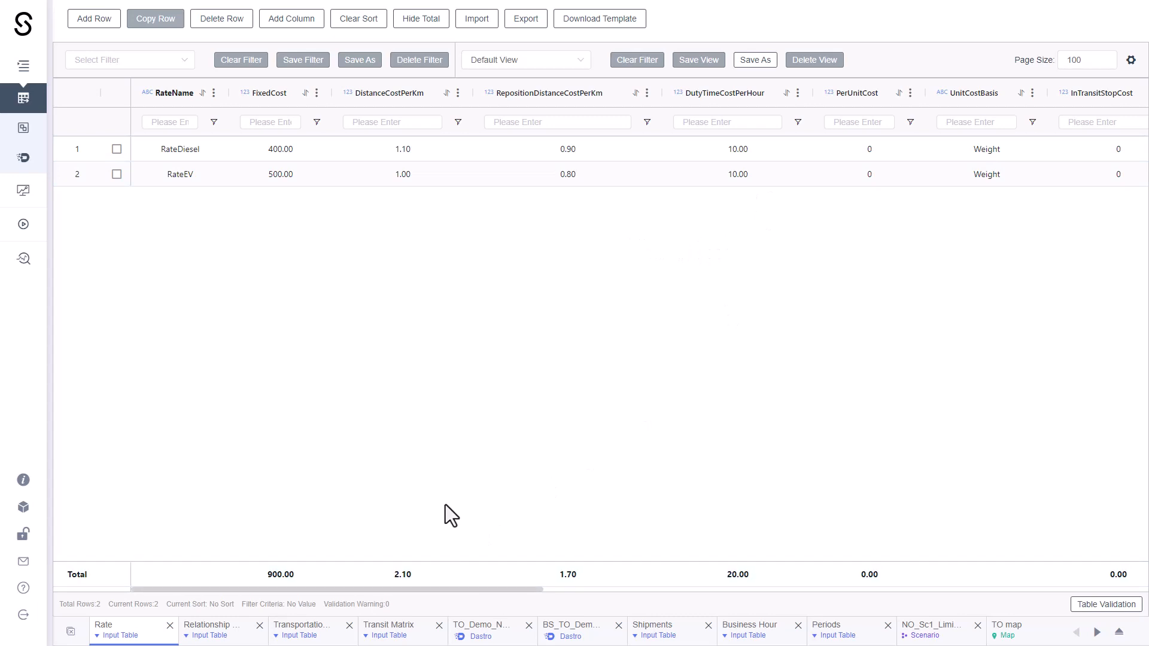
Step: Open the saved map named TO map
click(22, 106)
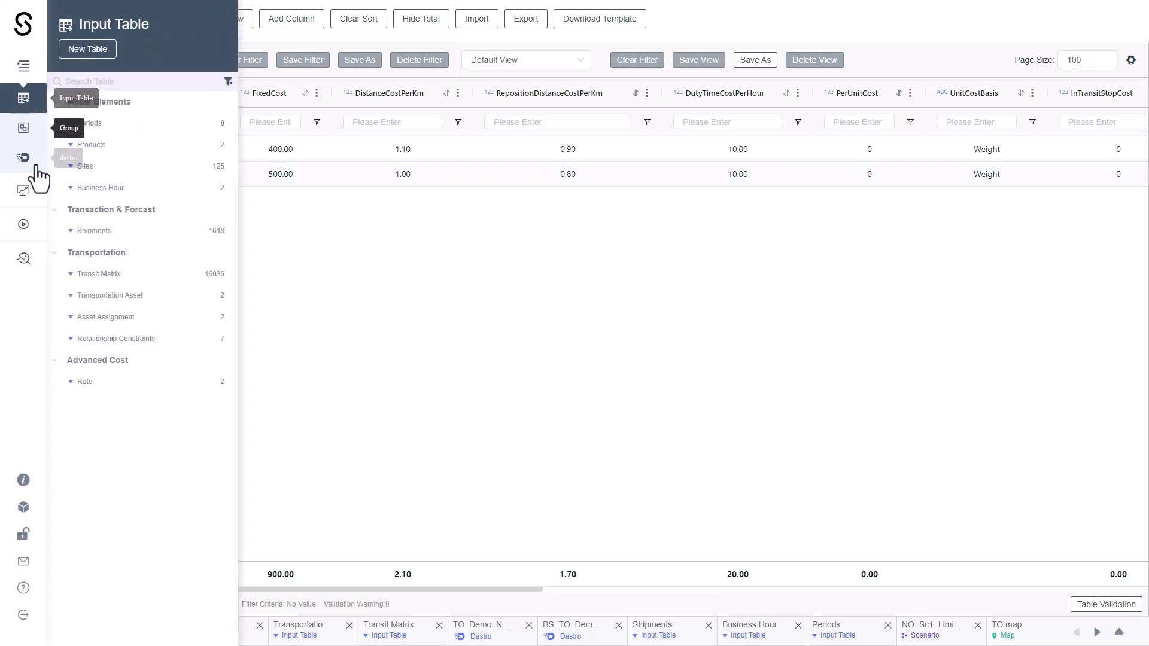
click(27, 239)
click(24, 239)
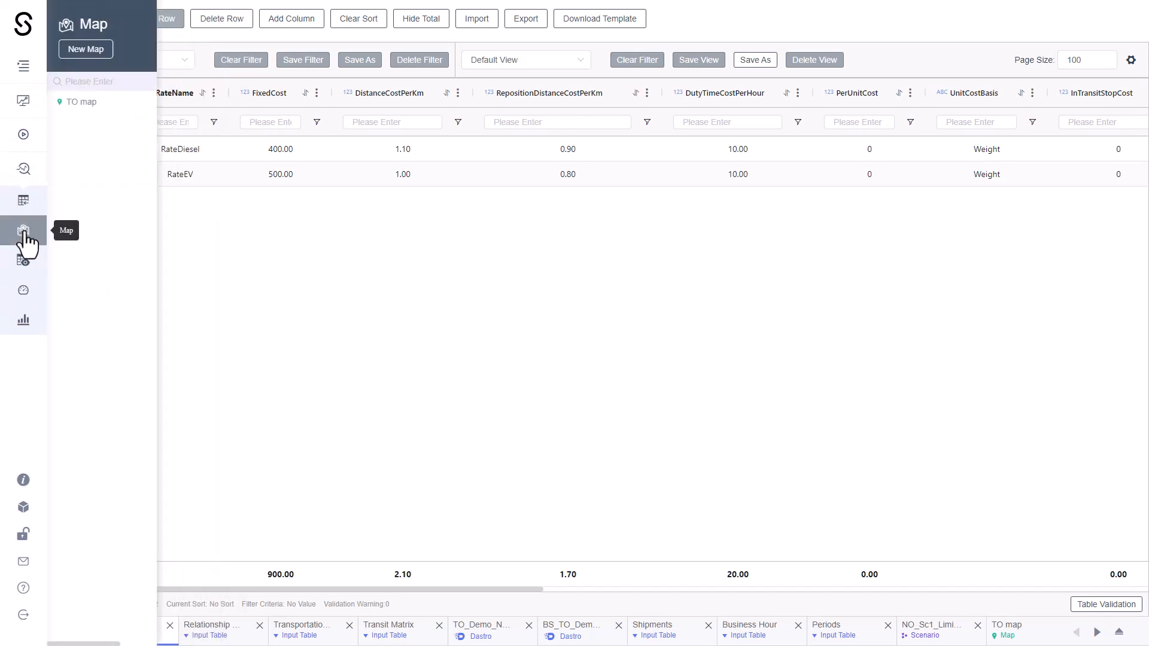
click(111, 113)
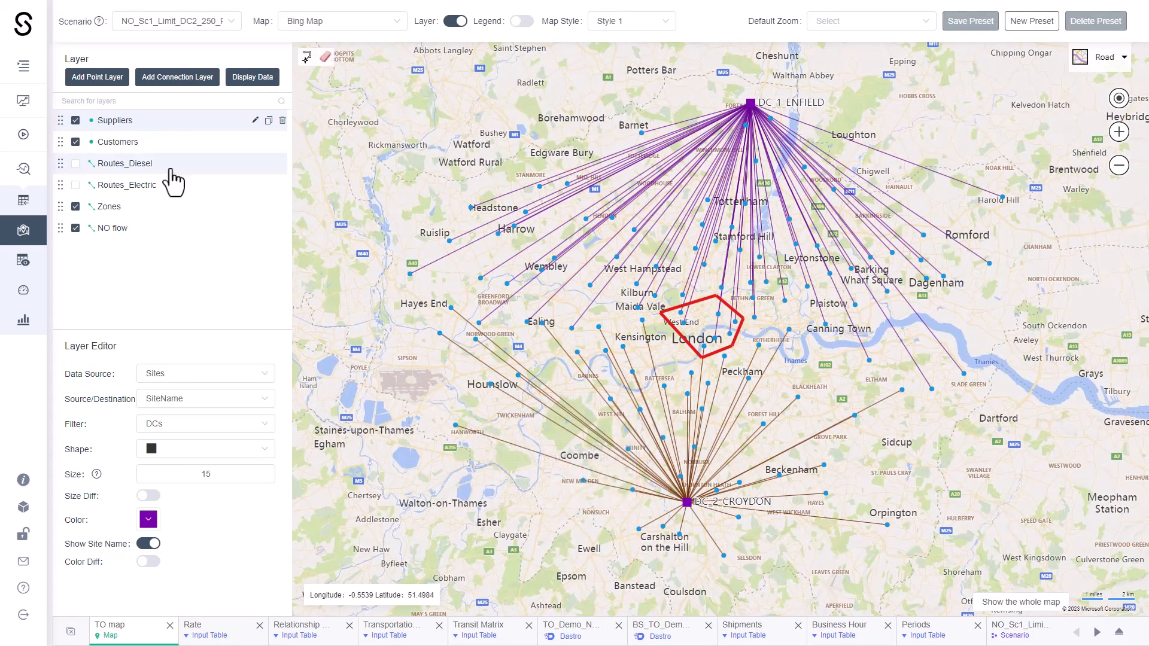
Step: Compare the map flows from DC_2_CROYDON and DC_1_ENFIELD under scenarios NO_Sc0 and NO_Sc1_Limit_DC2_250_Per_Day
click(179, 27)
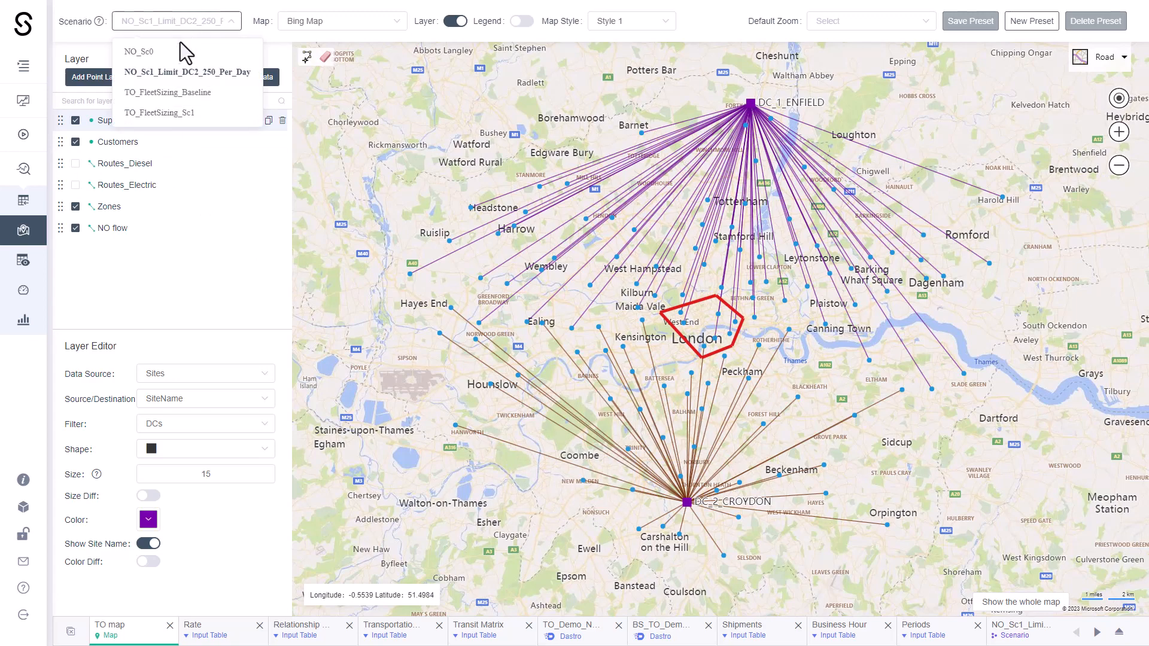
click(176, 55)
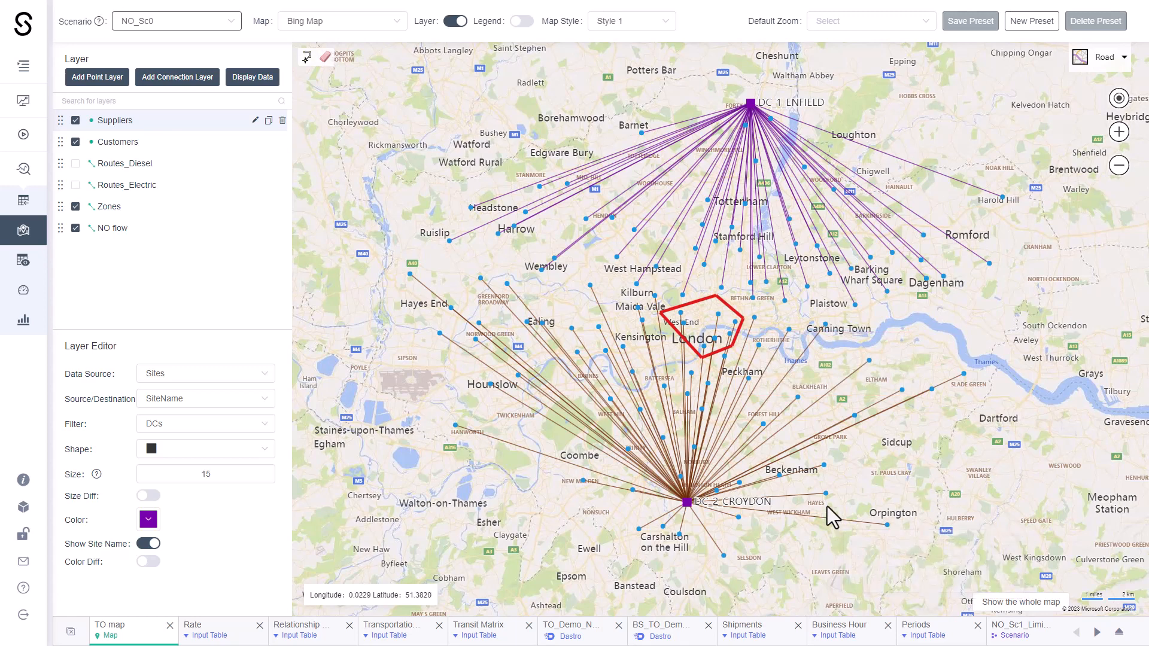
click(198, 22)
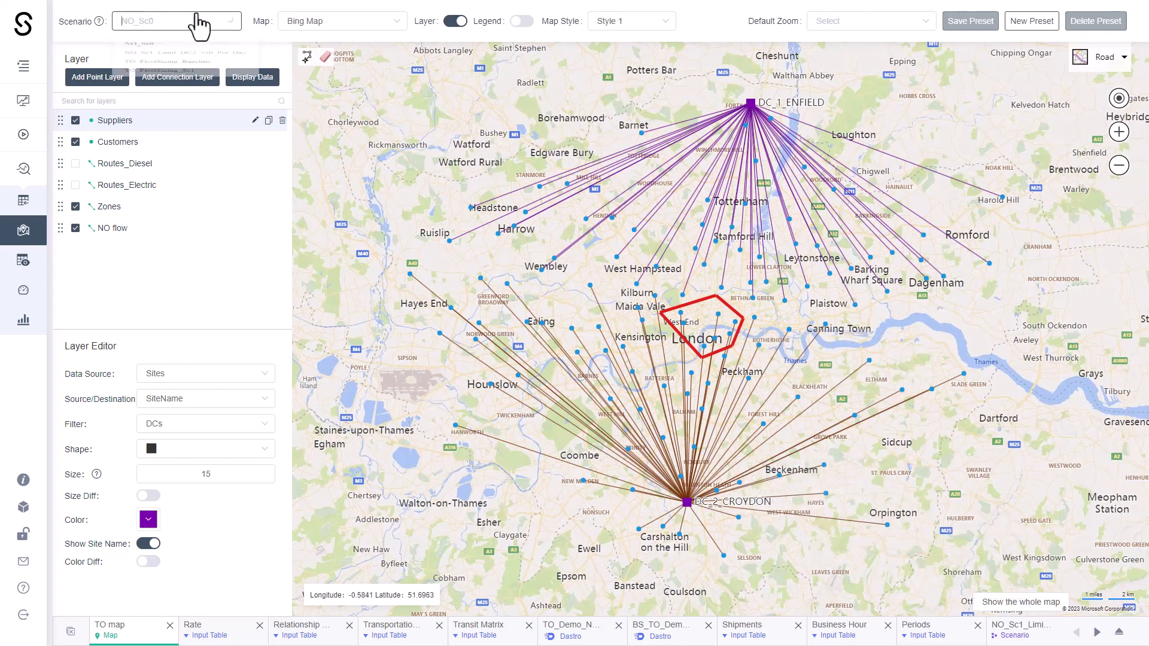
click(190, 72)
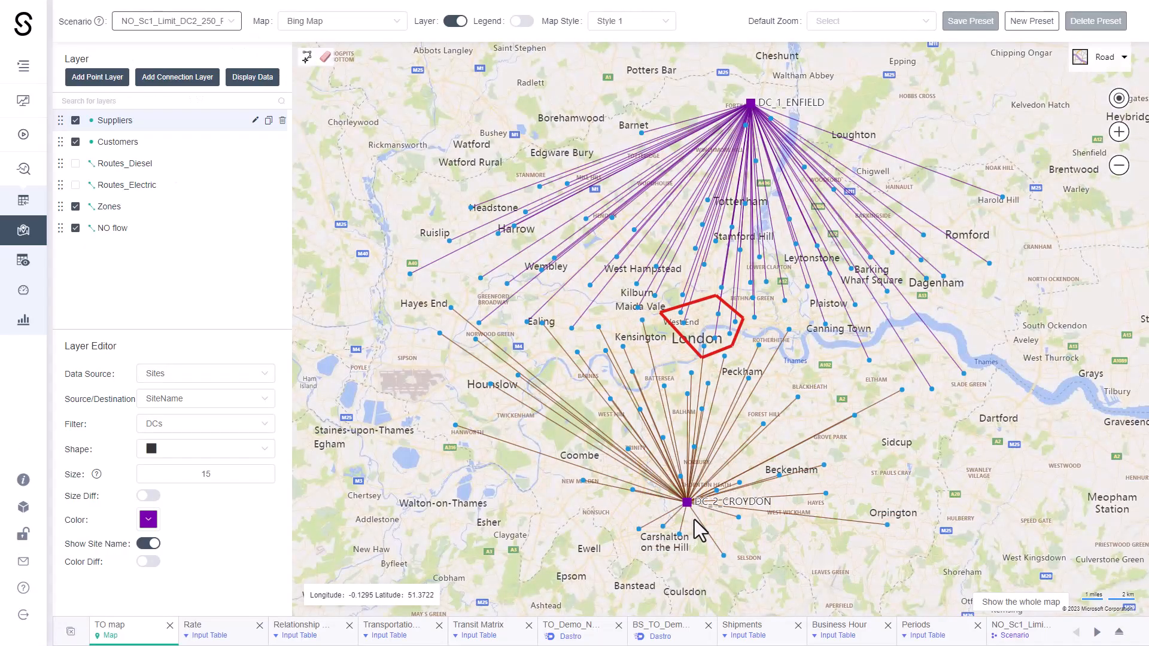
mouse_move(694, 514)
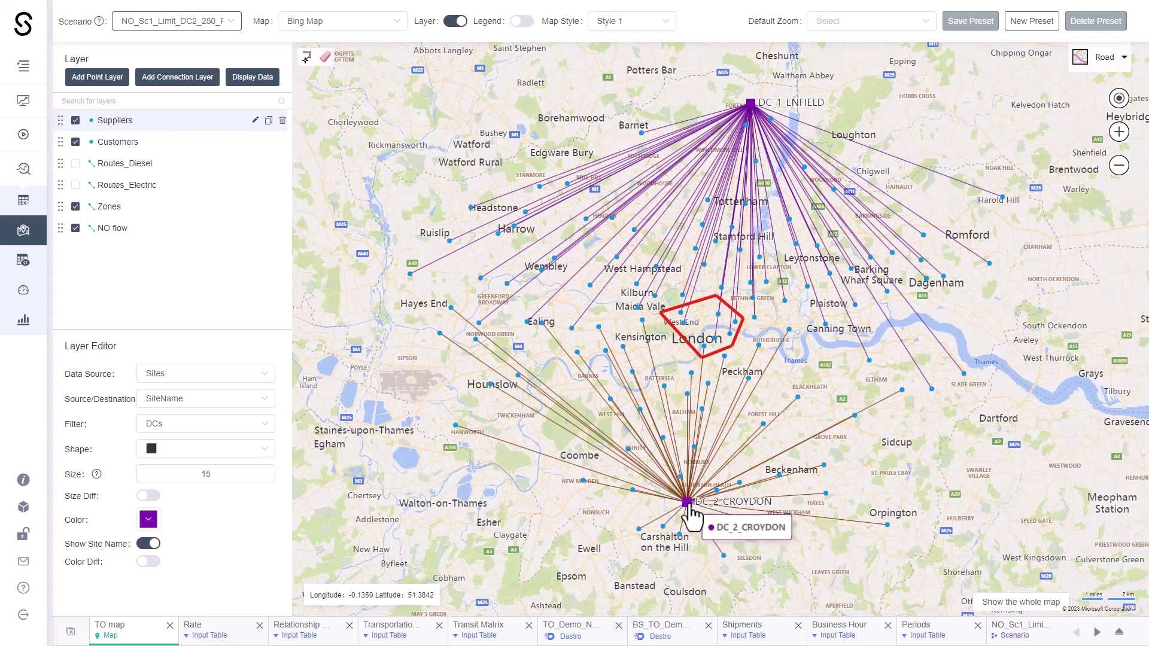
mouse_move(803, 408)
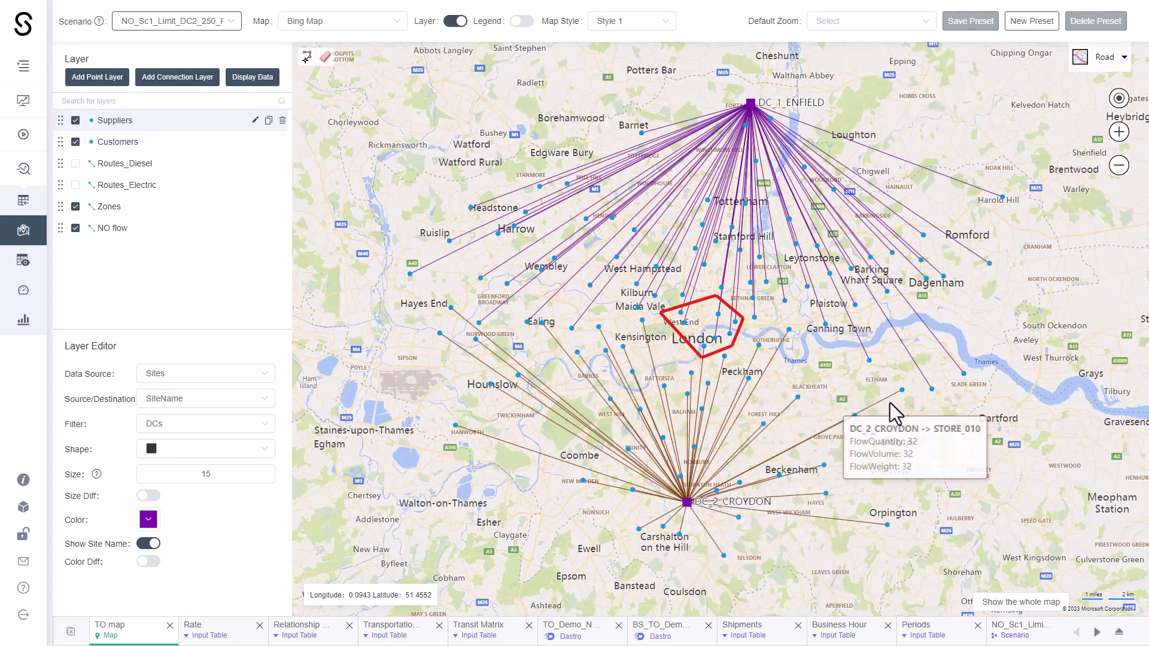
mouse_move(758, 116)
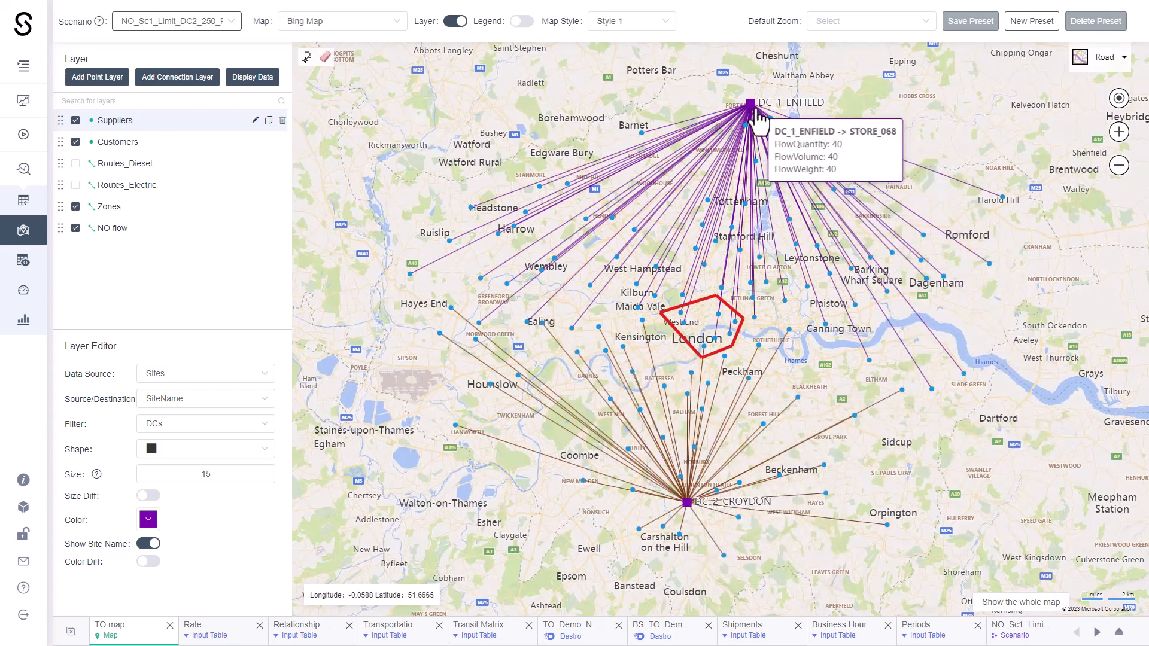
Step: Show the Routes_Diesel and Routes_Electric layers on the map and switch the scenario to TO_FleetSizing_Baseline
click(210, 185)
click(168, 23)
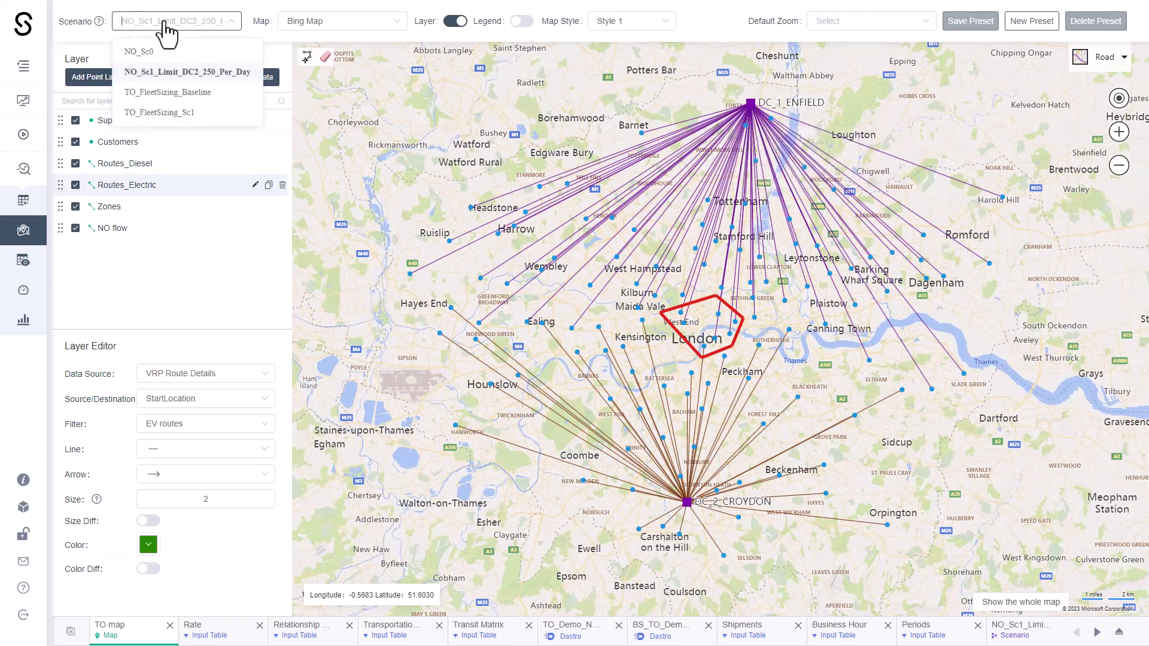
click(170, 96)
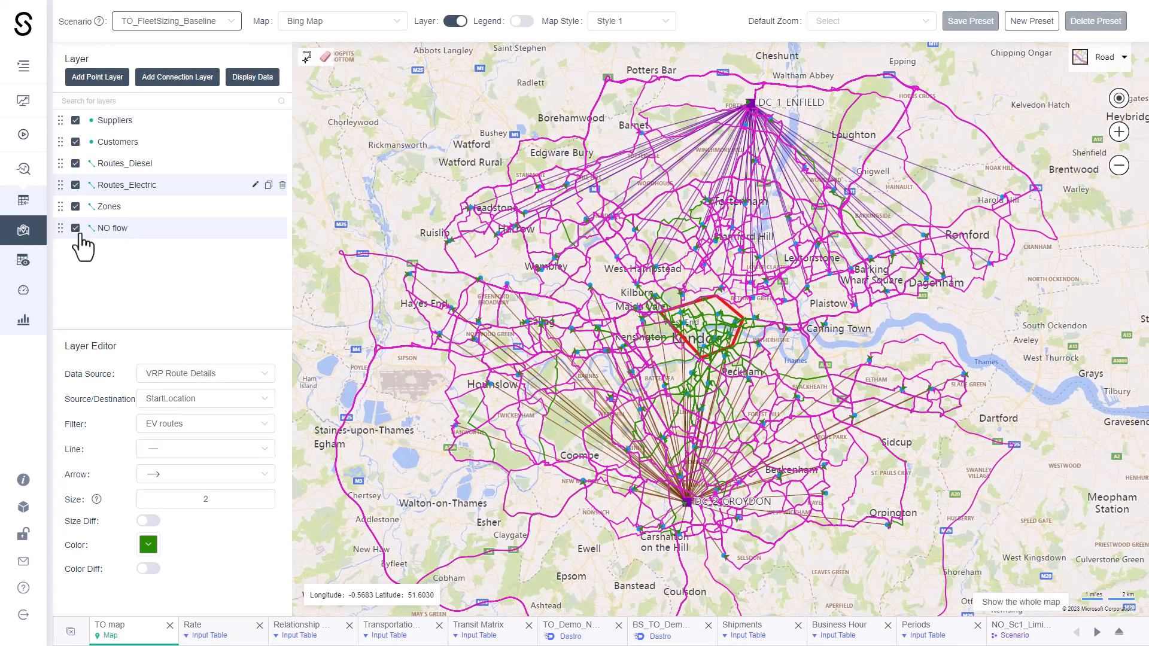
Step: Hide the NO flow and Routes_Diesel layers and inspect the electric routes around the red central London zone
click(76, 228)
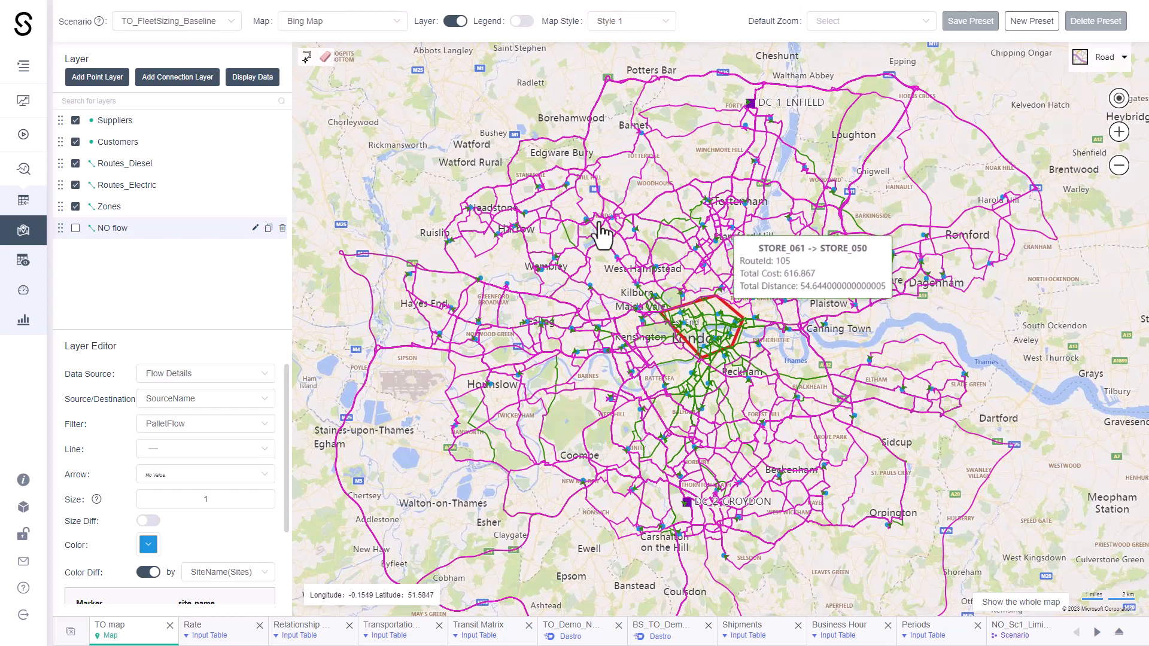
click(76, 164)
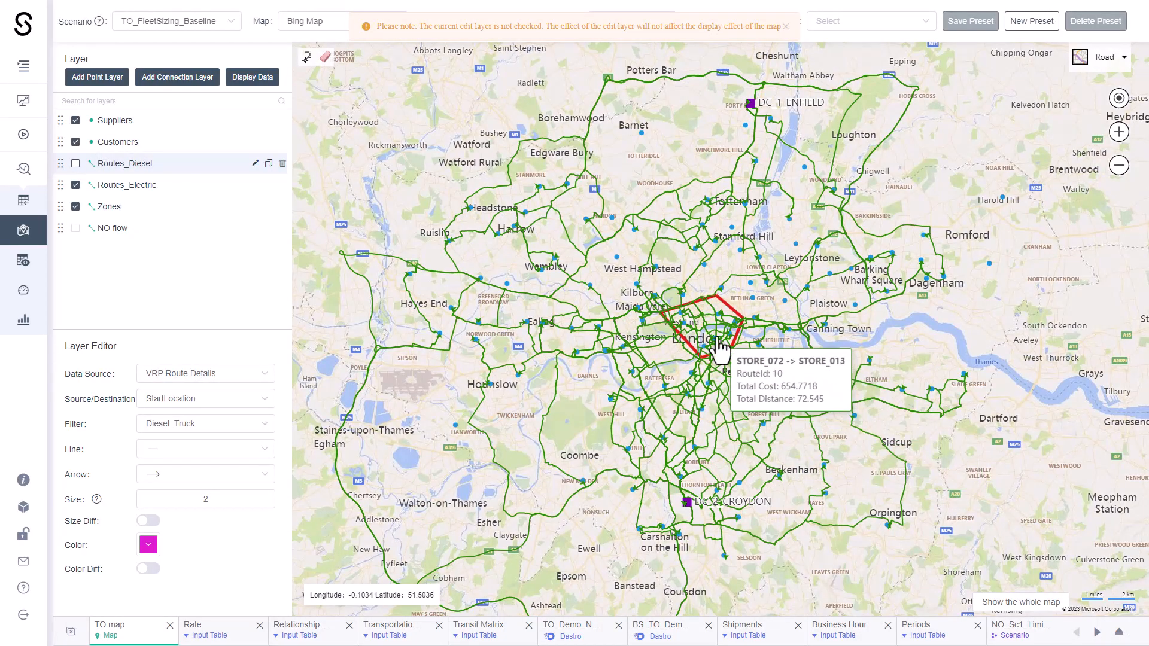
scroll(718, 353, up, 3)
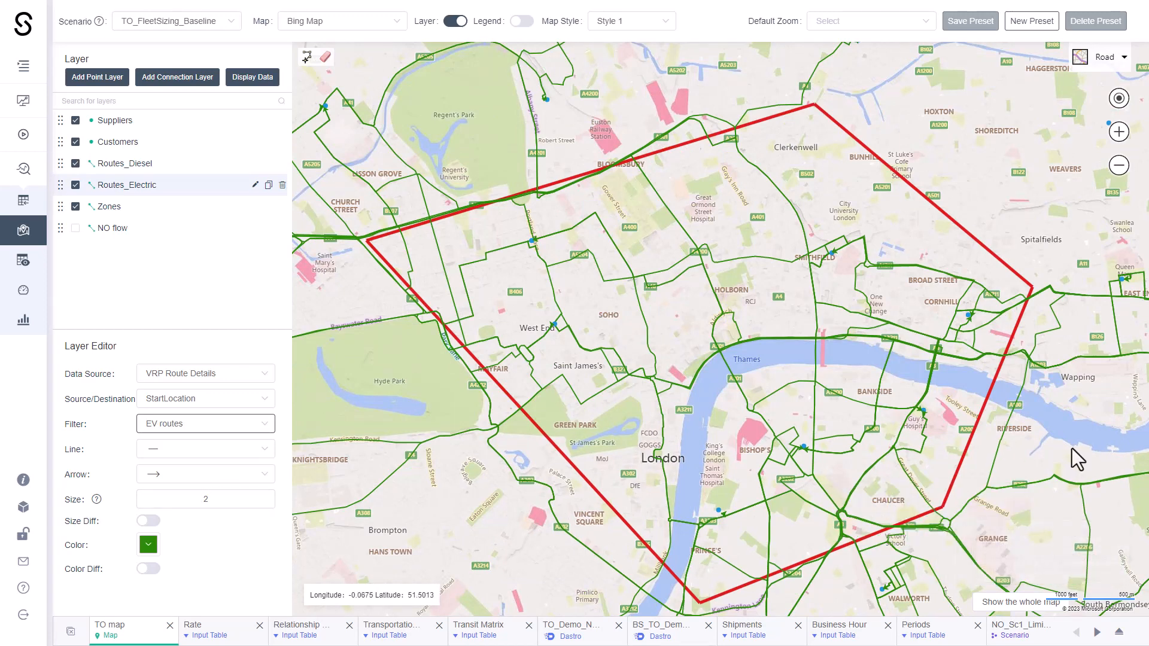
Step: Filter the Routes_Electric layer to Route 5 and follow the route between the central London zone and DC_2_CROYDON
click(230, 426)
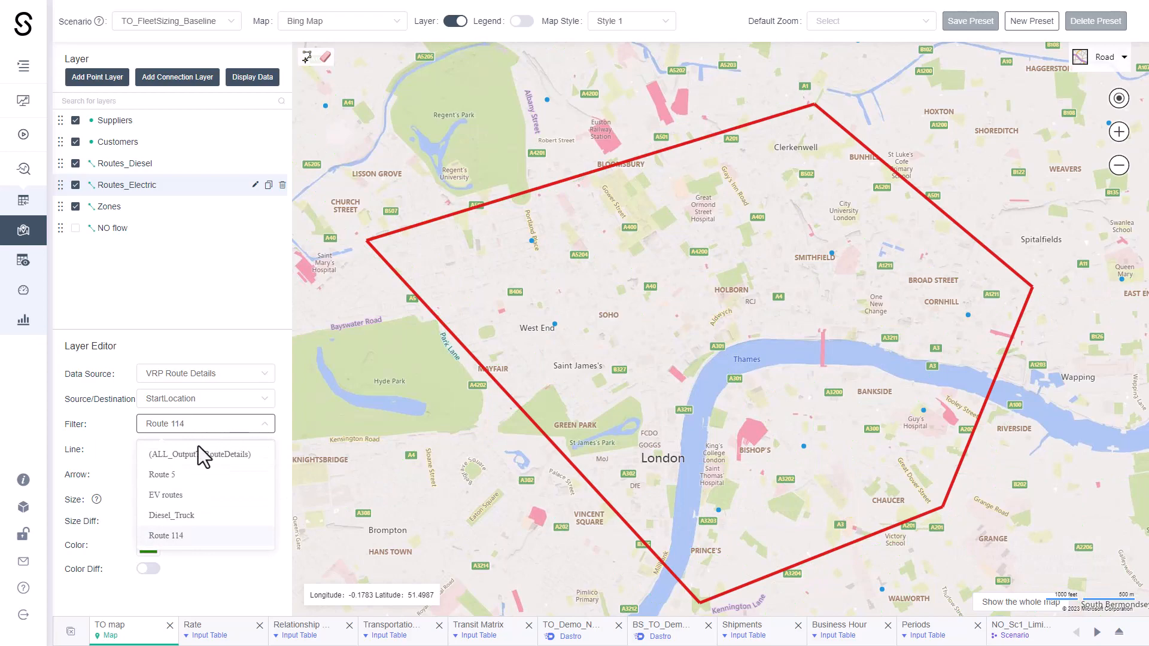
click(195, 474)
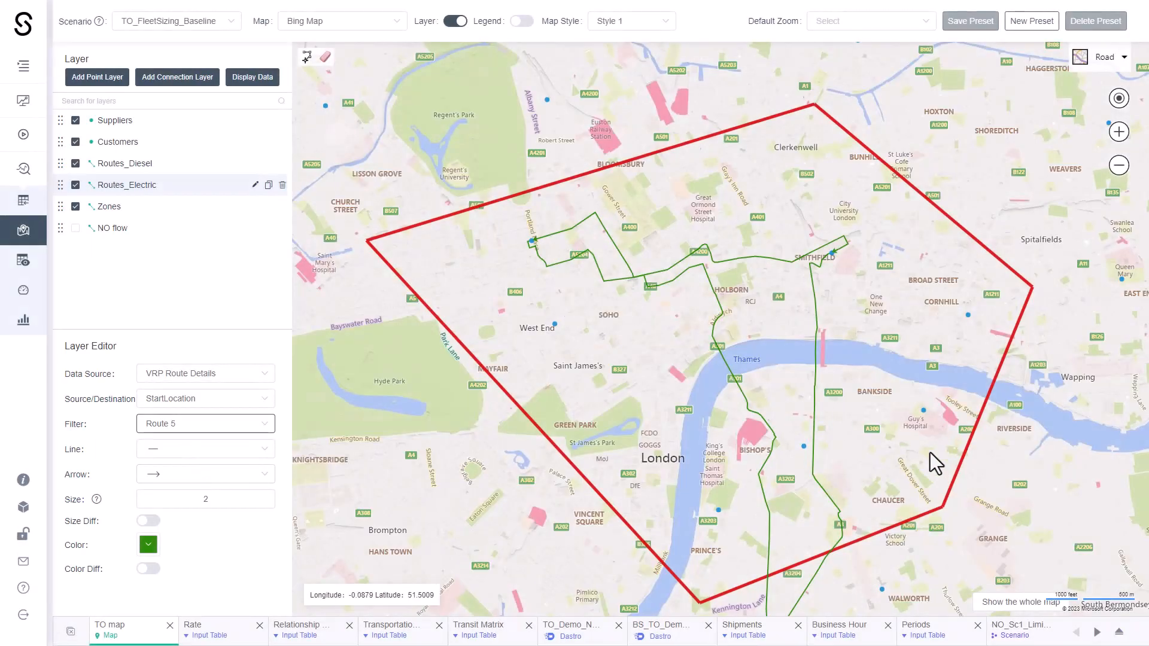
scroll(929, 454, down, 1)
drag(965, 507, 885, 195)
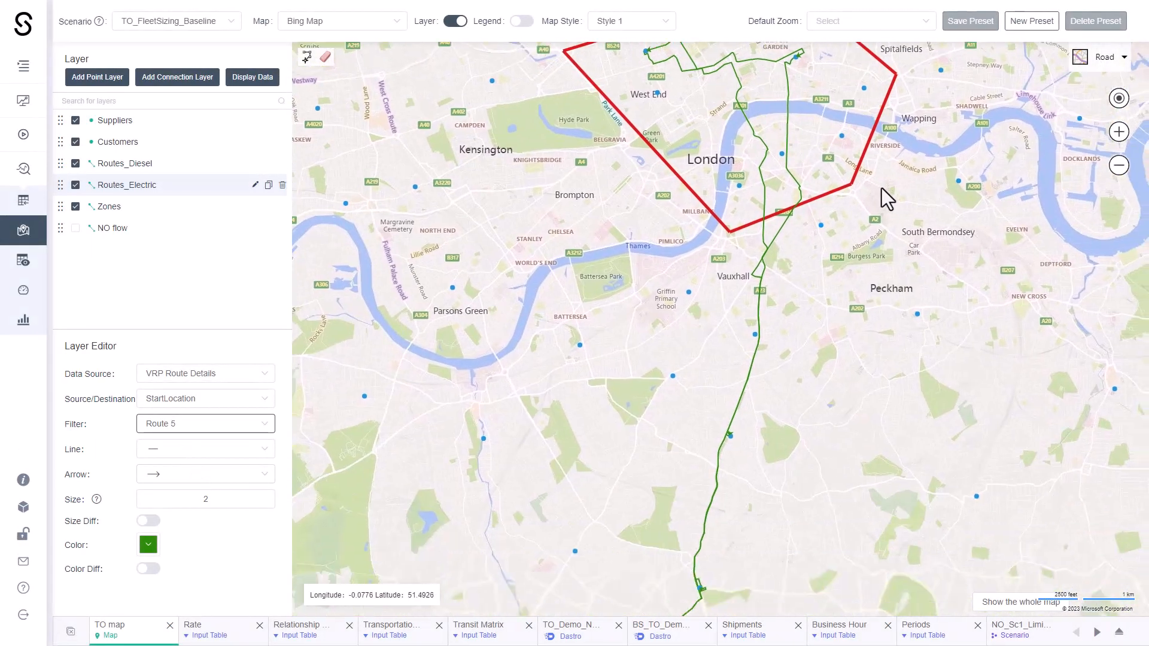
drag(850, 461, 871, 165)
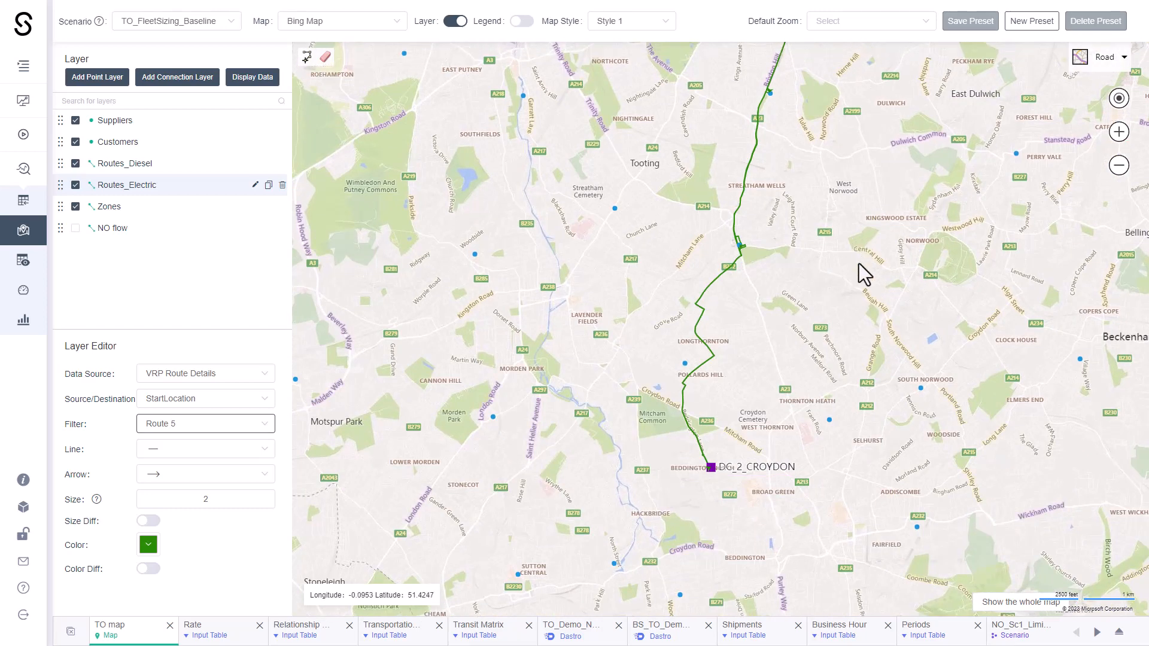
drag(860, 269, 839, 449)
drag(823, 329, 792, 445)
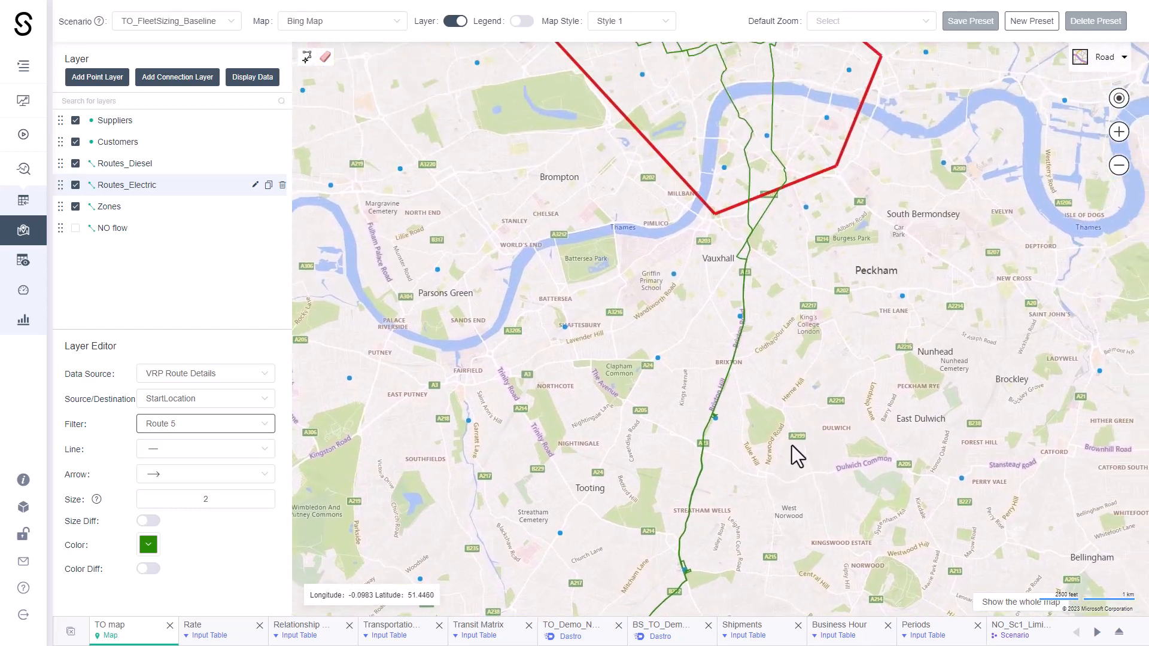
drag(821, 296, 808, 442)
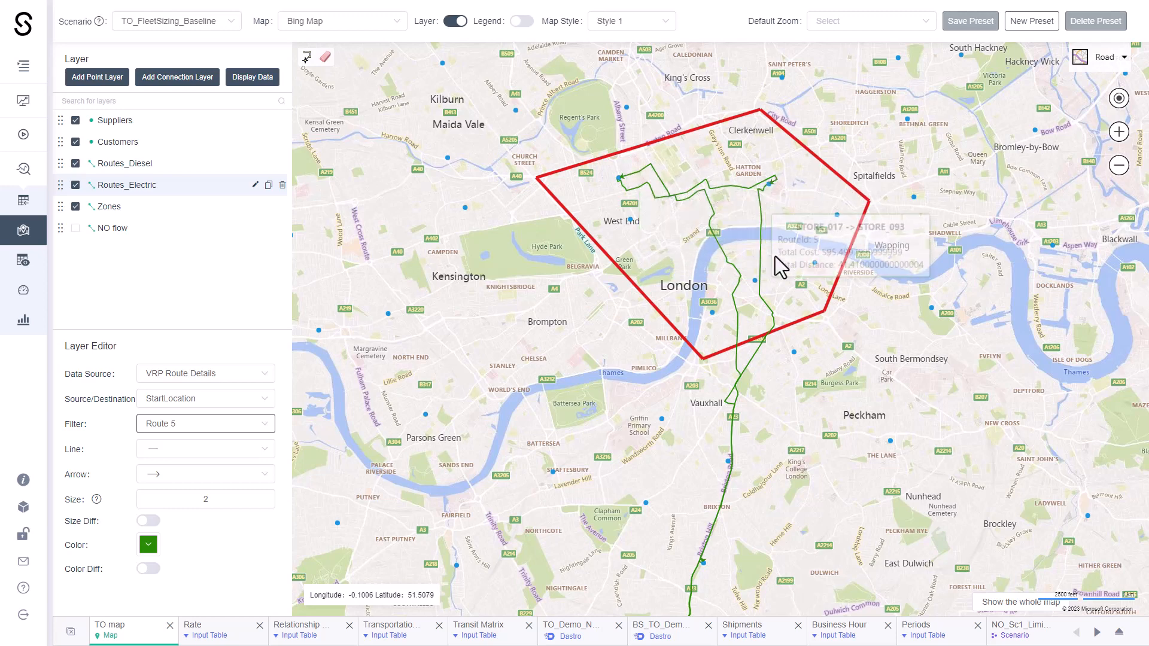
drag(802, 509, 890, 182)
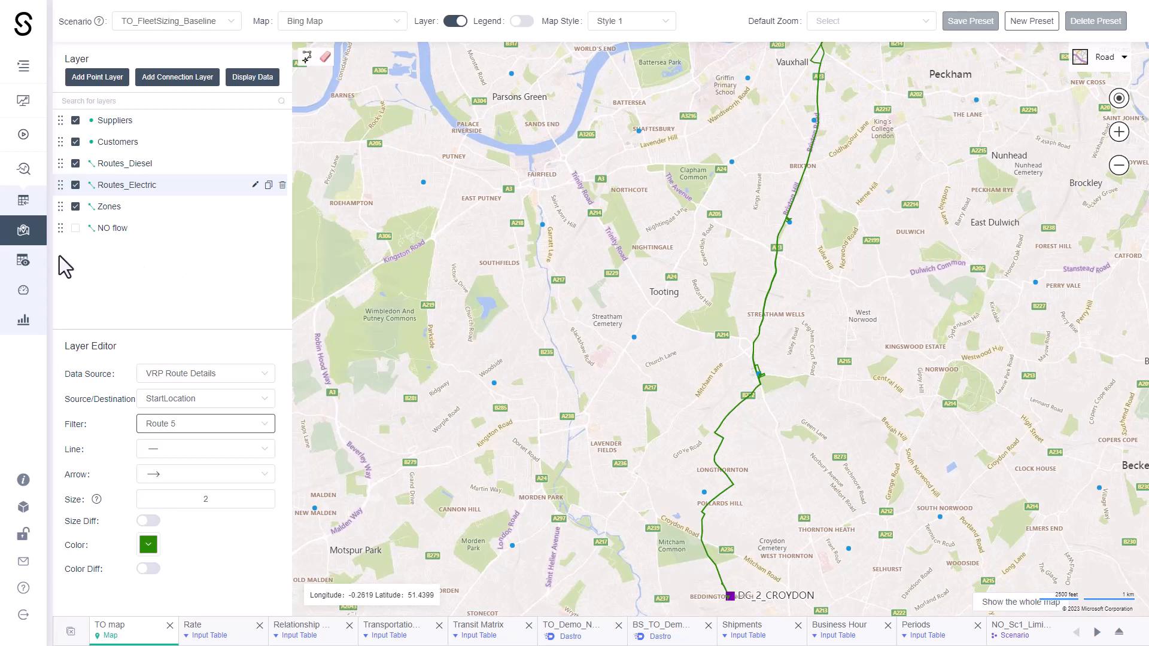
Step: Open the TO Route Detail BI report and generate the Gantt Chart View for scenario TO_FleetSizing_Baseline
click(27, 291)
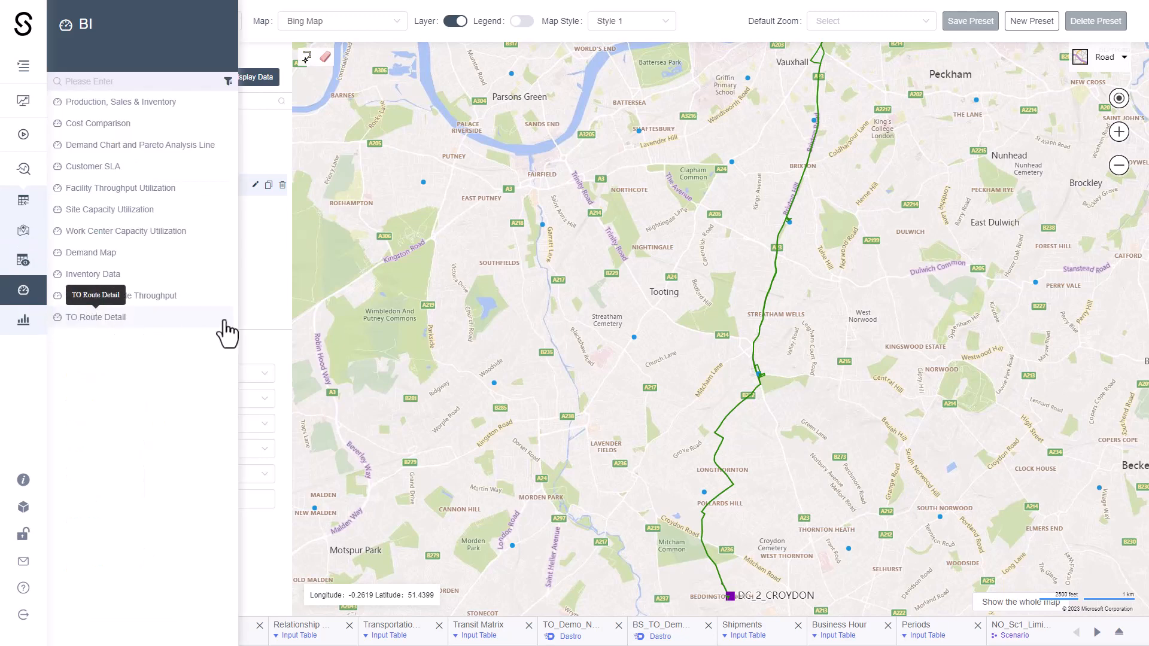
click(126, 319)
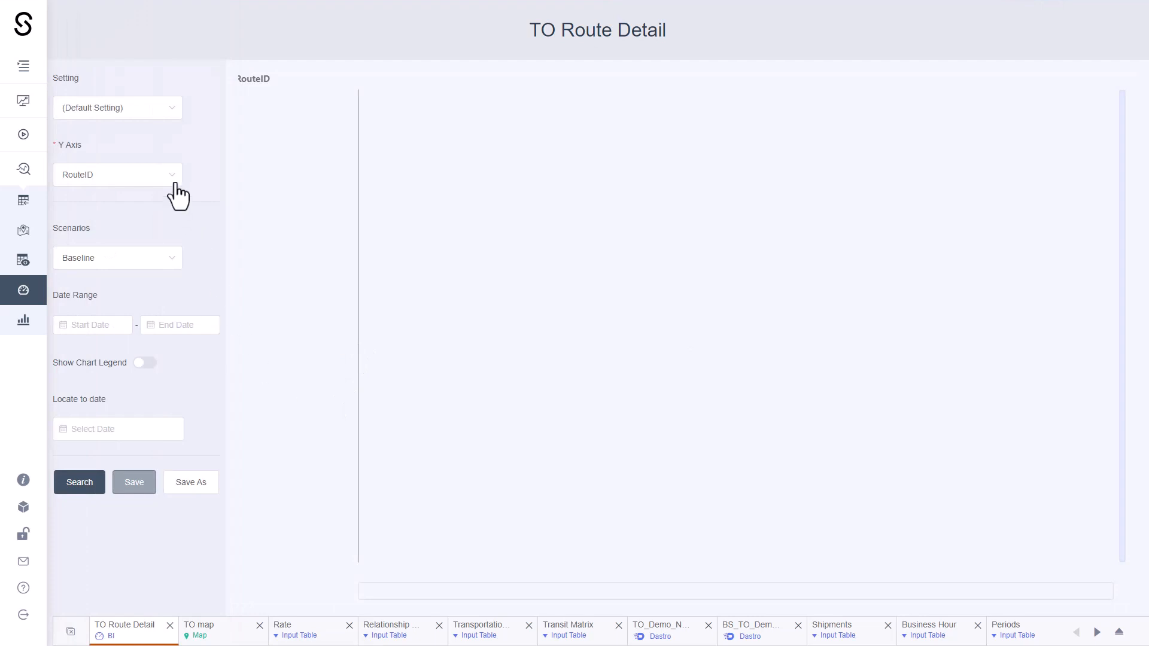
click(130, 111)
click(96, 161)
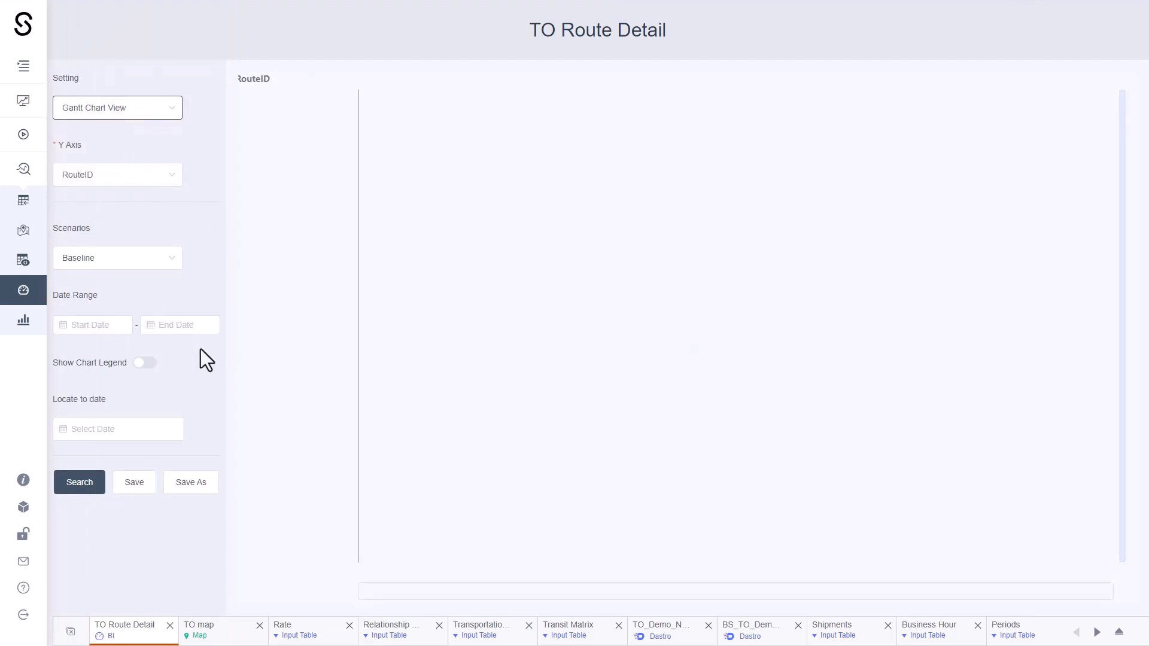
click(100, 263)
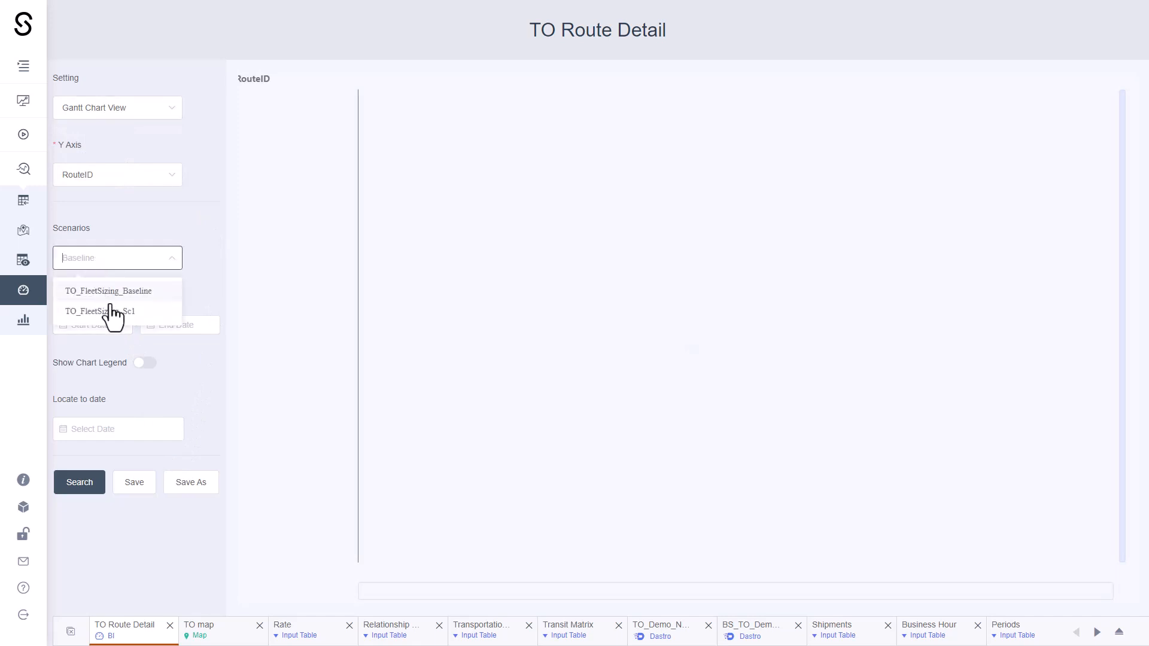
click(122, 290)
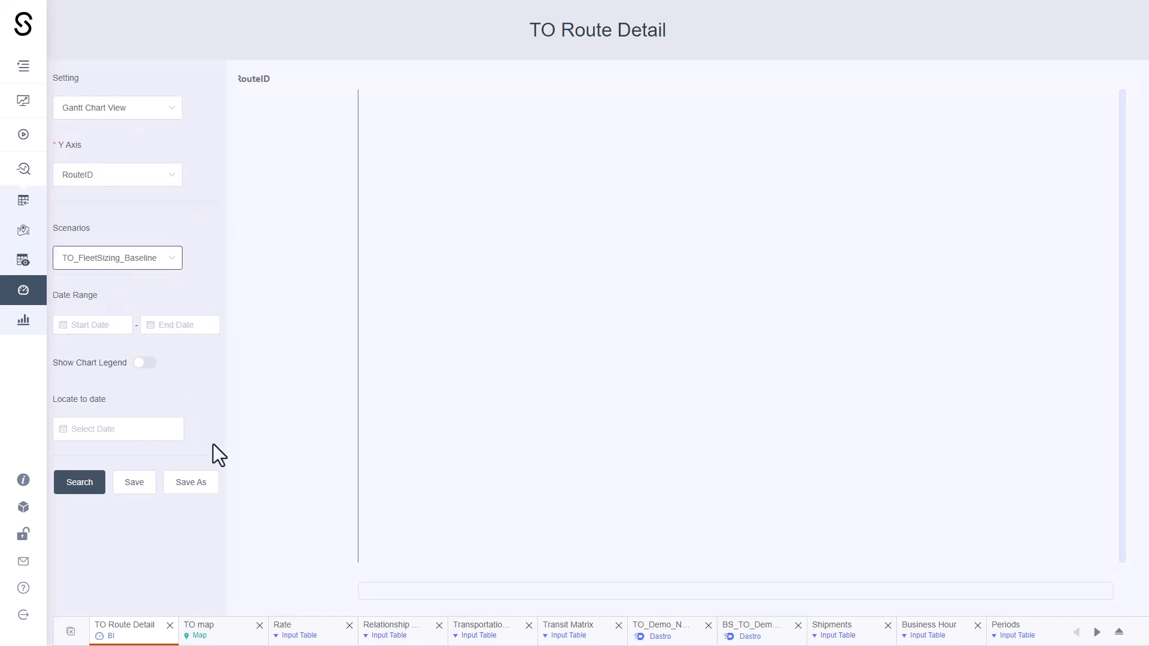
click(79, 484)
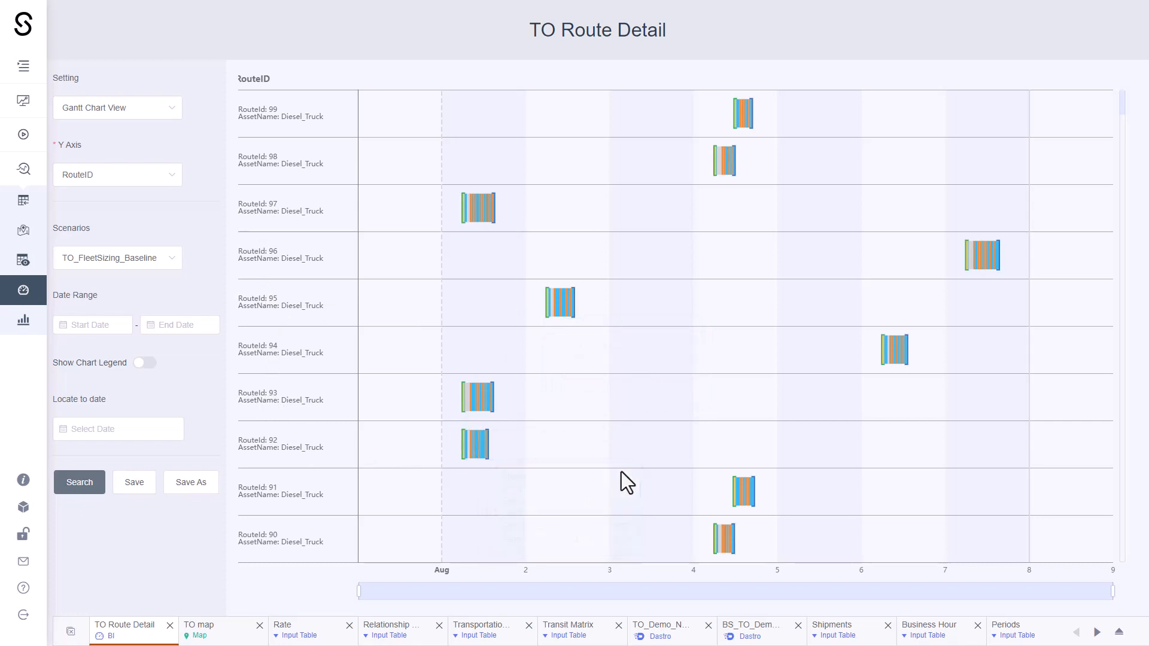
Step: Narrow the Gantt chart's time window to 1 August 2023, about 05:00 to 21:30, and examine RouteId 97's activities
drag(1112, 592, 569, 585)
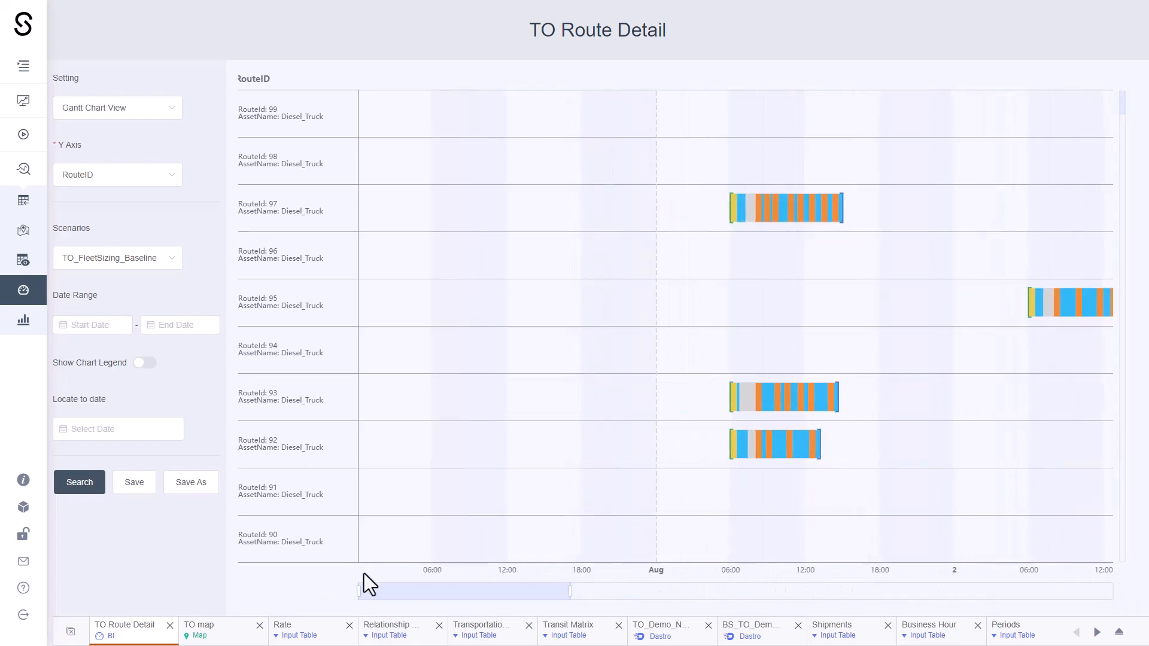
drag(358, 586, 459, 592)
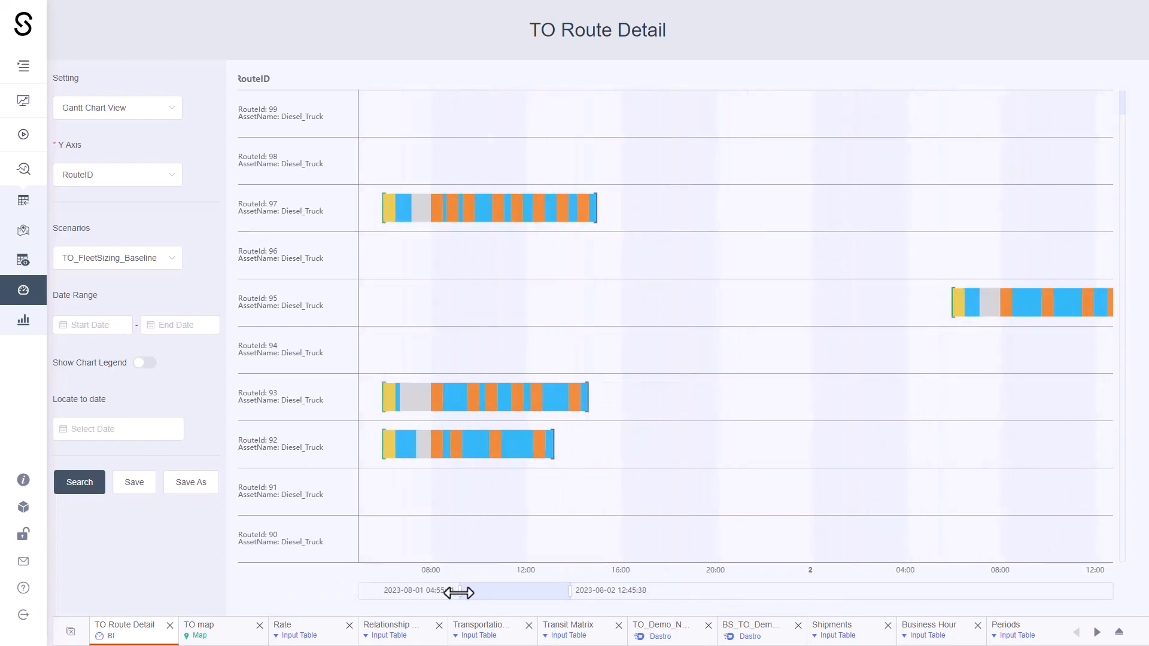
drag(570, 594, 517, 595)
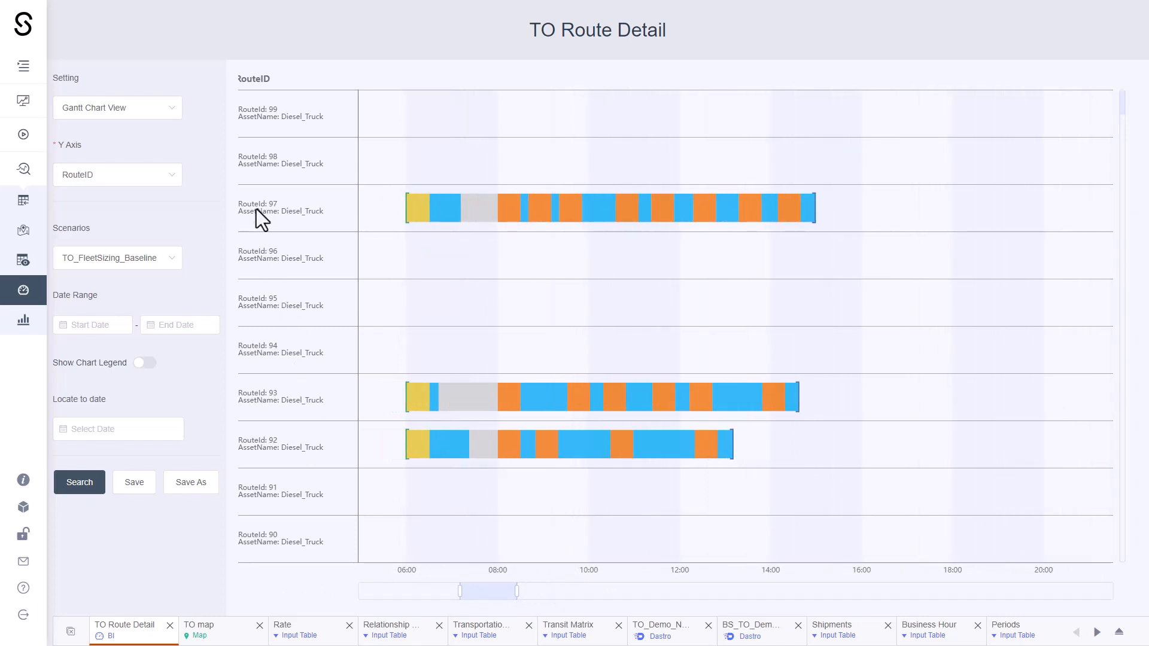
mouse_move(419, 218)
mouse_move(554, 220)
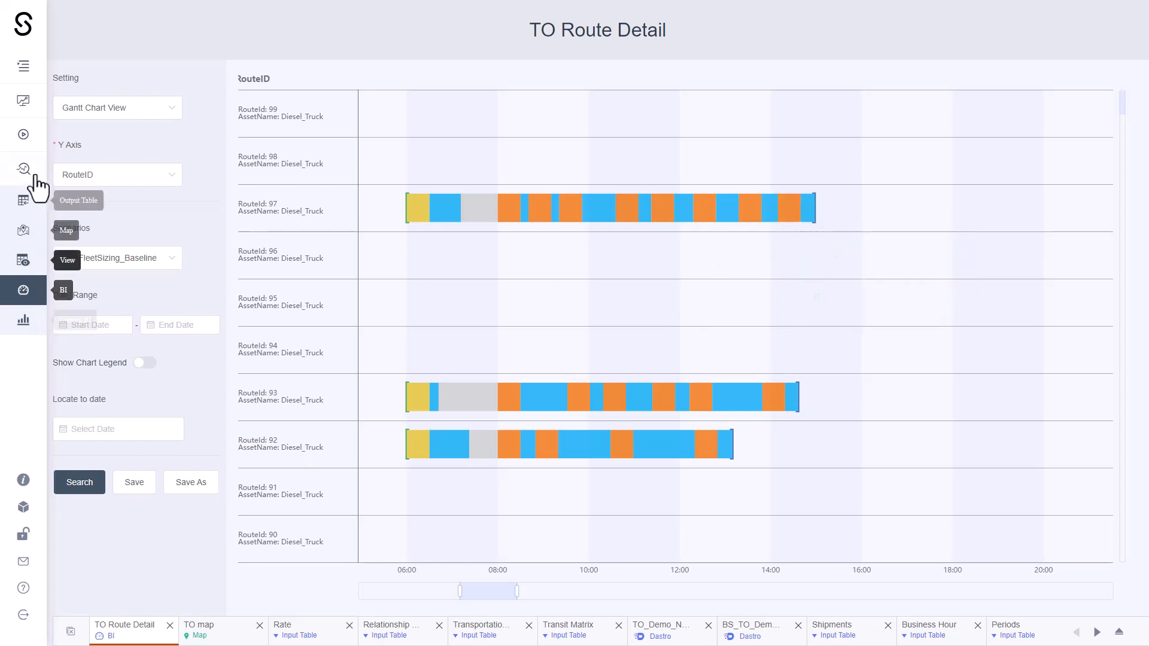
Step: Open the VRP Route Details output table and trace route 114's start time and successive end locations through the return to DC_1_ENFIELD
click(23, 204)
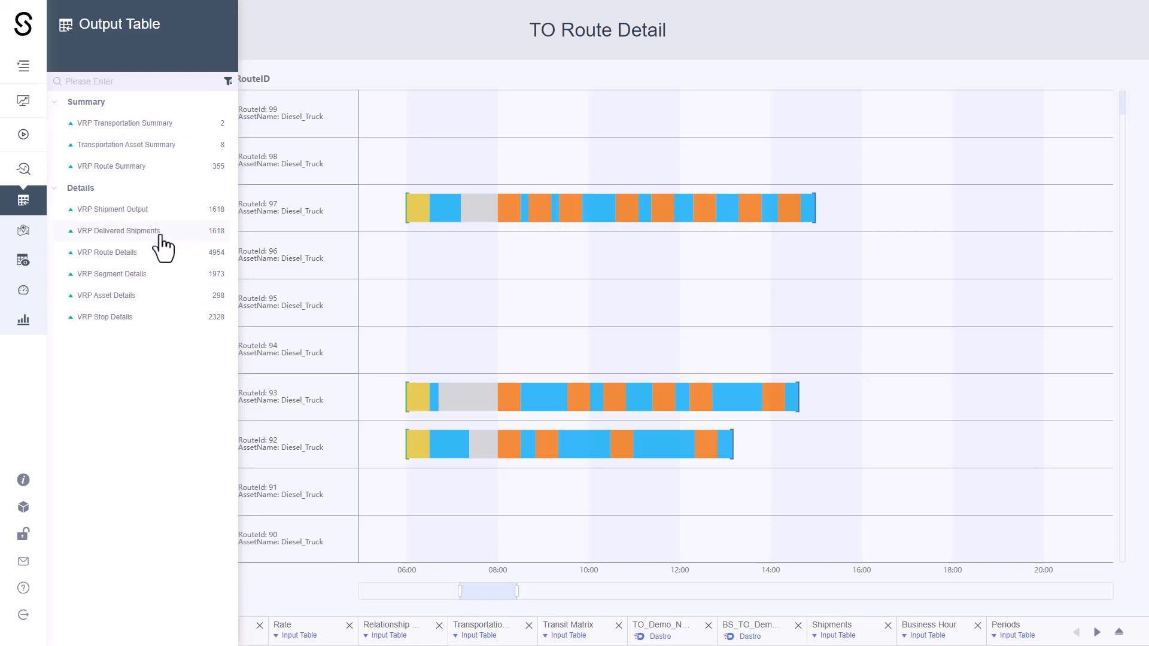
click(129, 252)
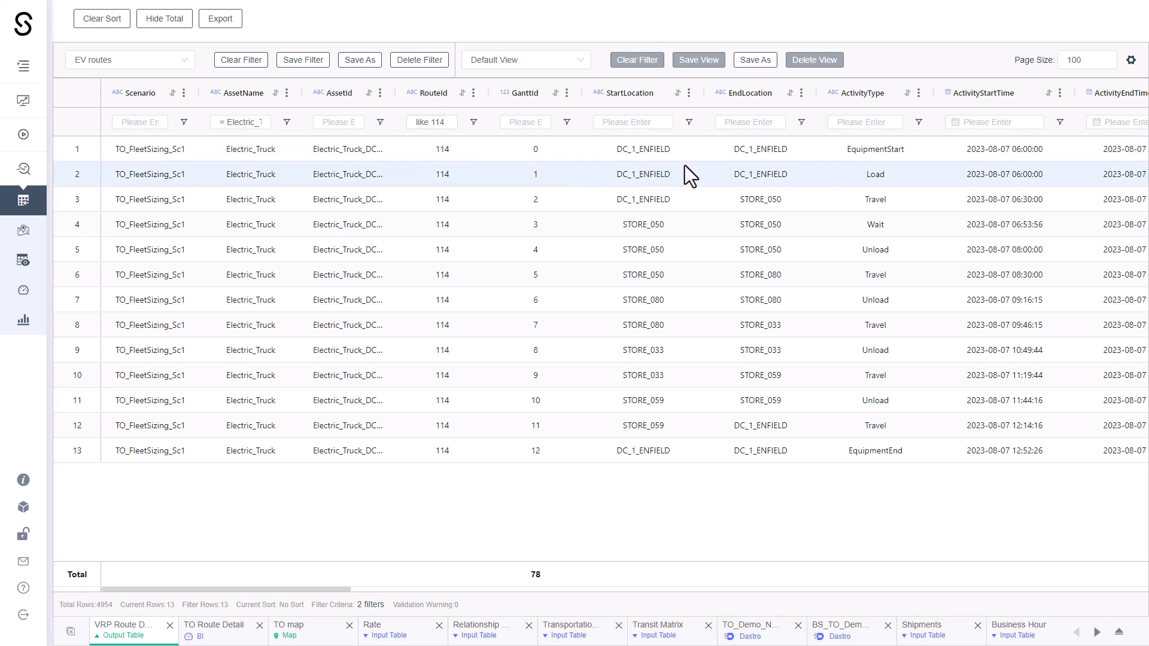
click(998, 154)
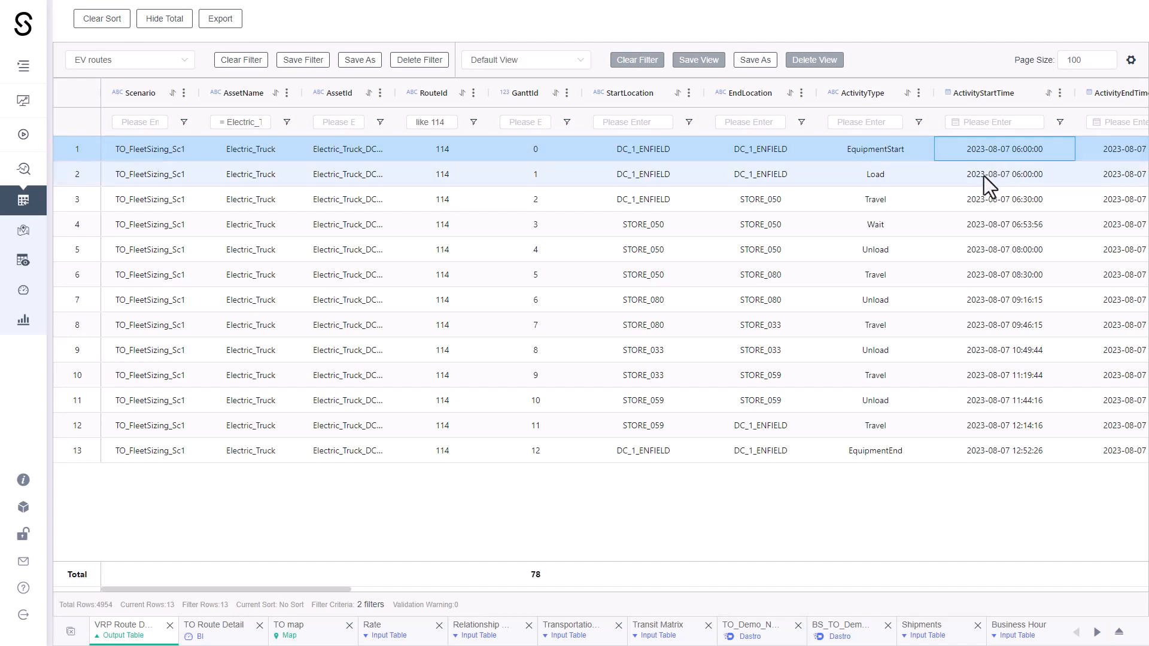
click(755, 203)
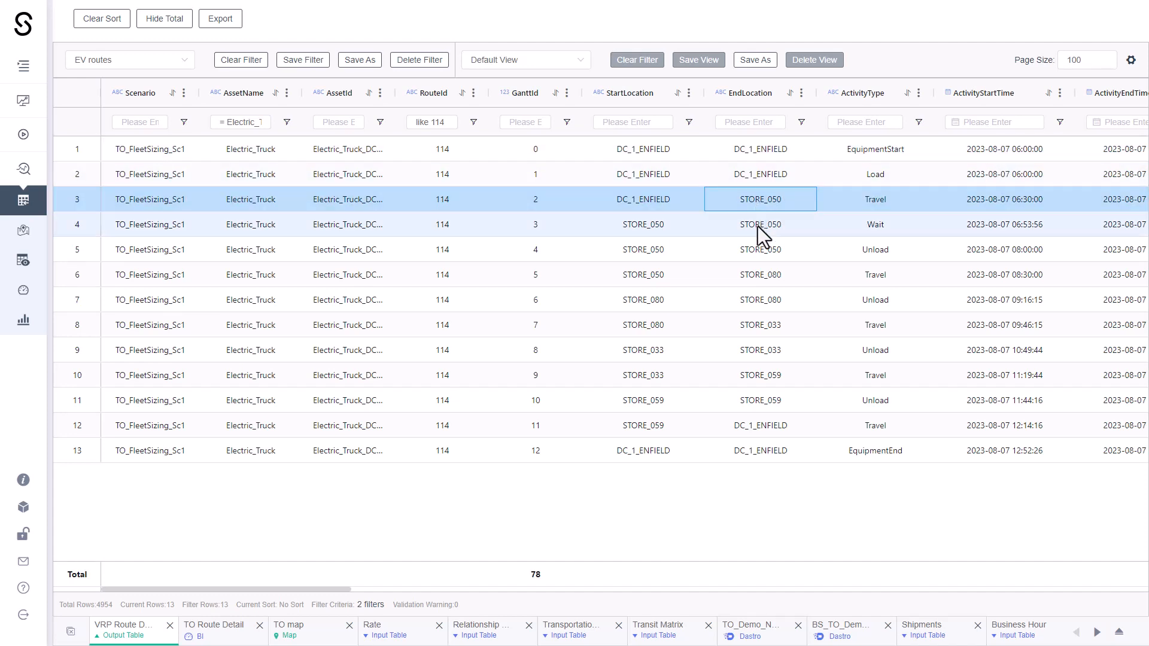
click(761, 280)
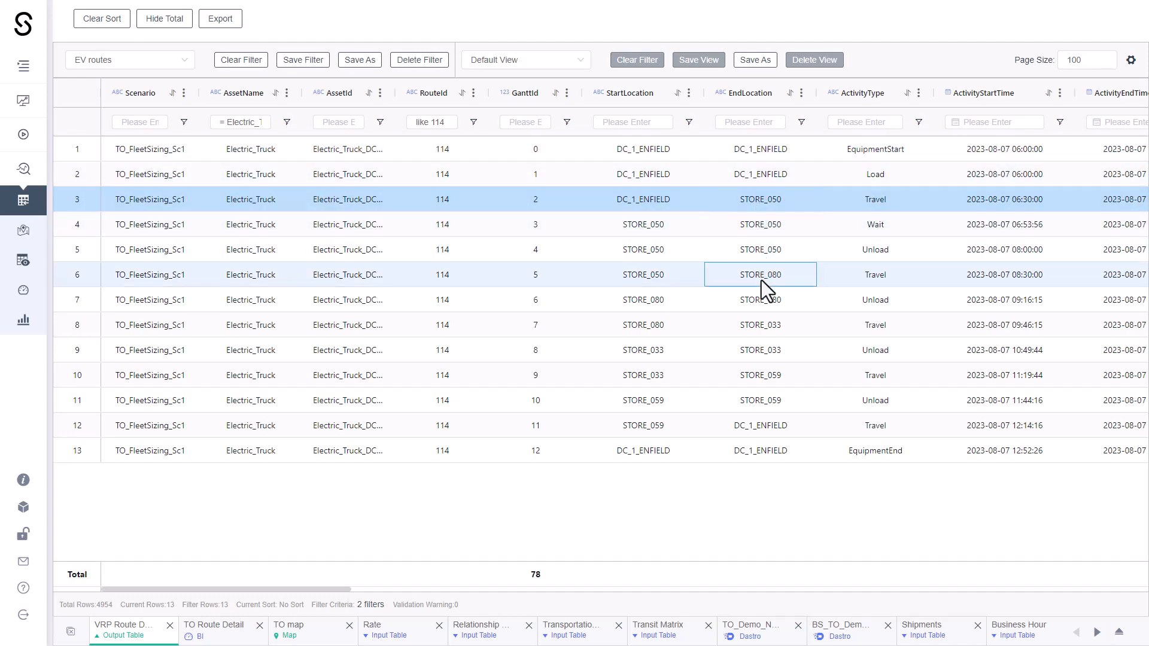
click(762, 328)
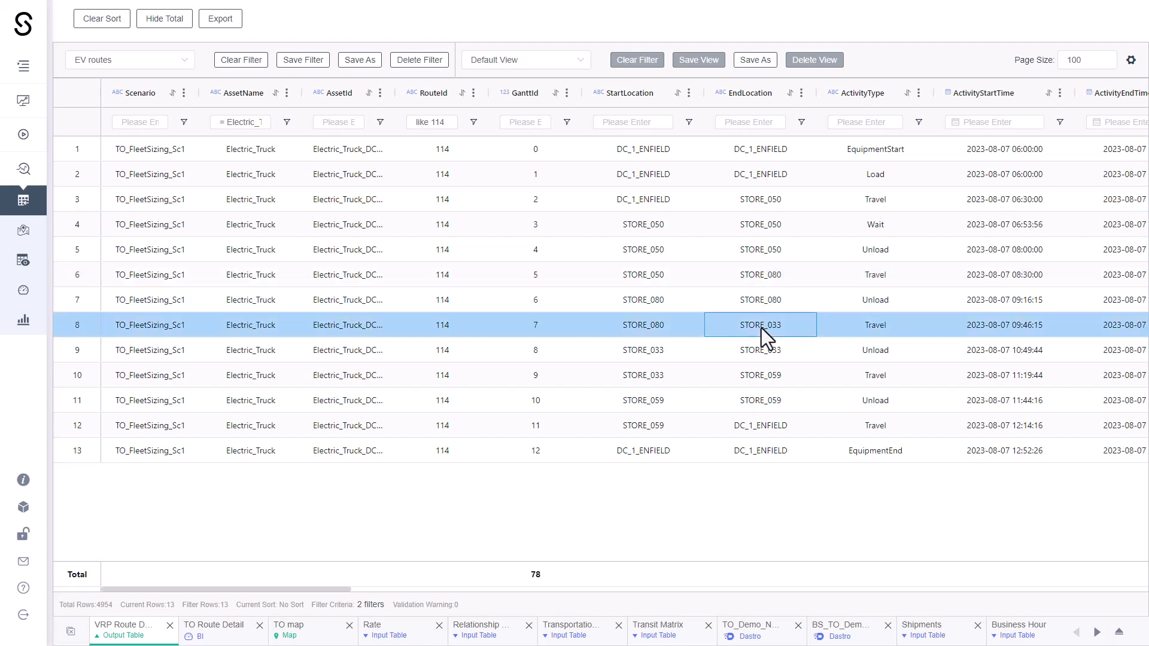
click(767, 379)
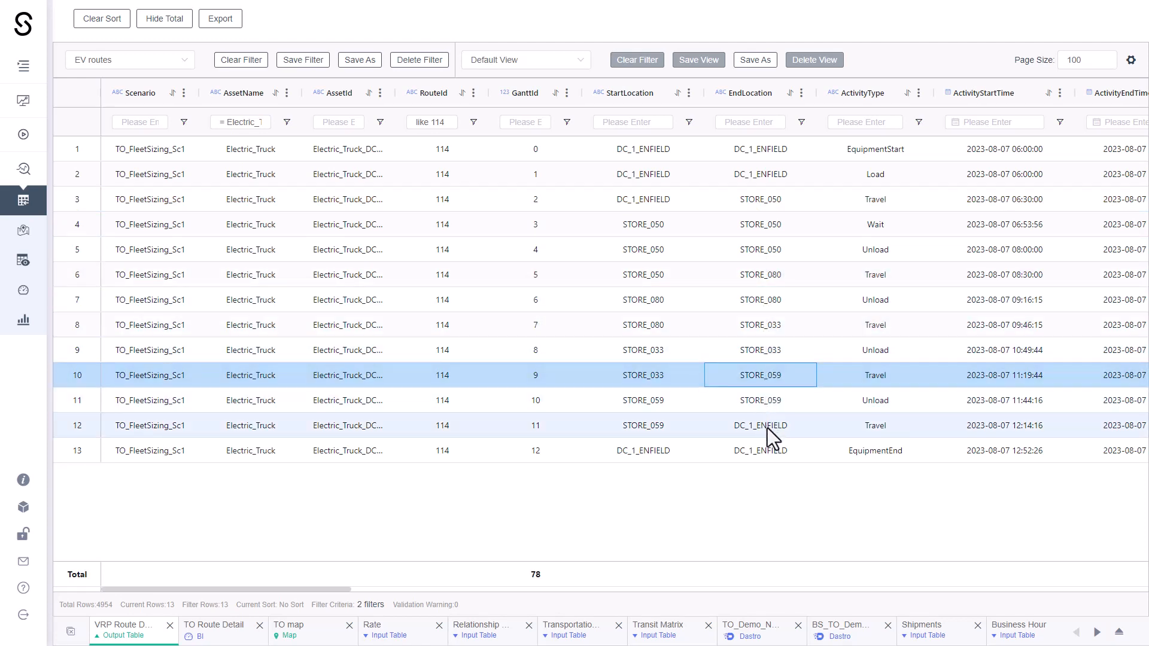
click(766, 452)
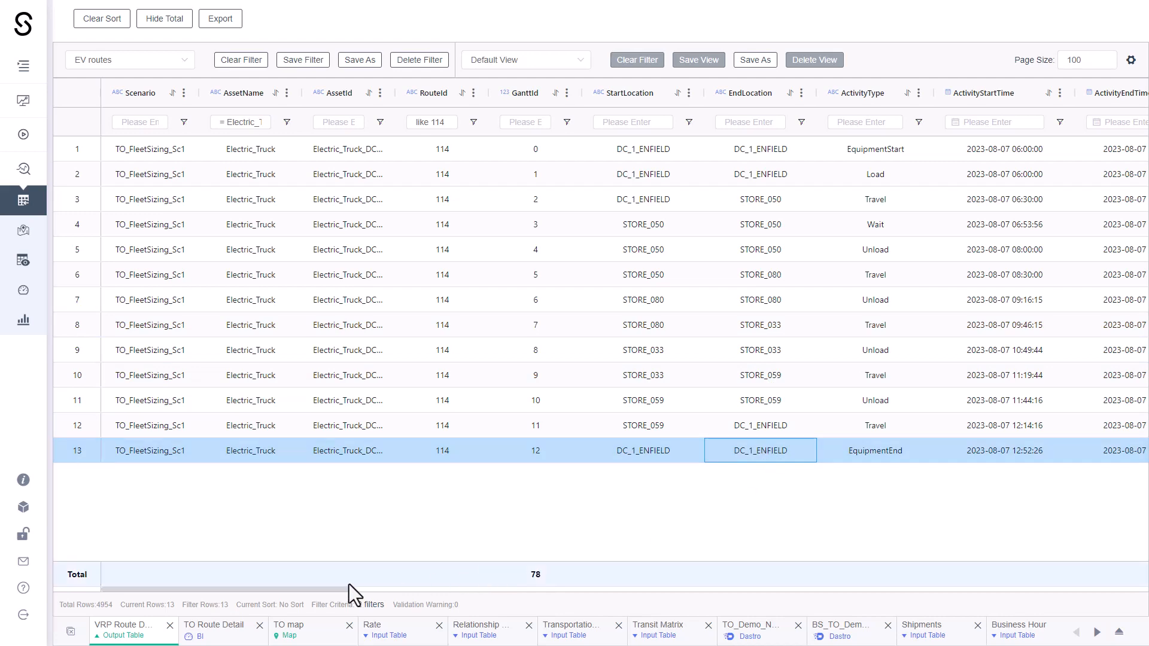
Step: Examine route 114's distance, time, cost, load/unload quantity and remaining capacity columns in the VRP Route Details table
drag(330, 591, 487, 597)
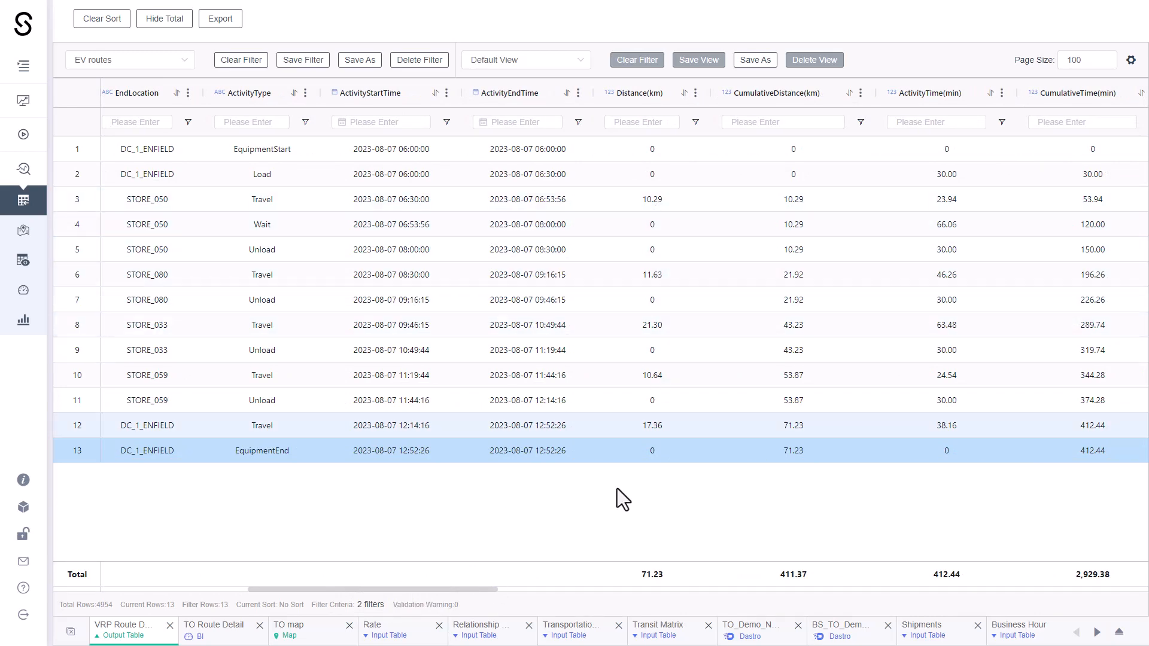
drag(484, 590, 609, 594)
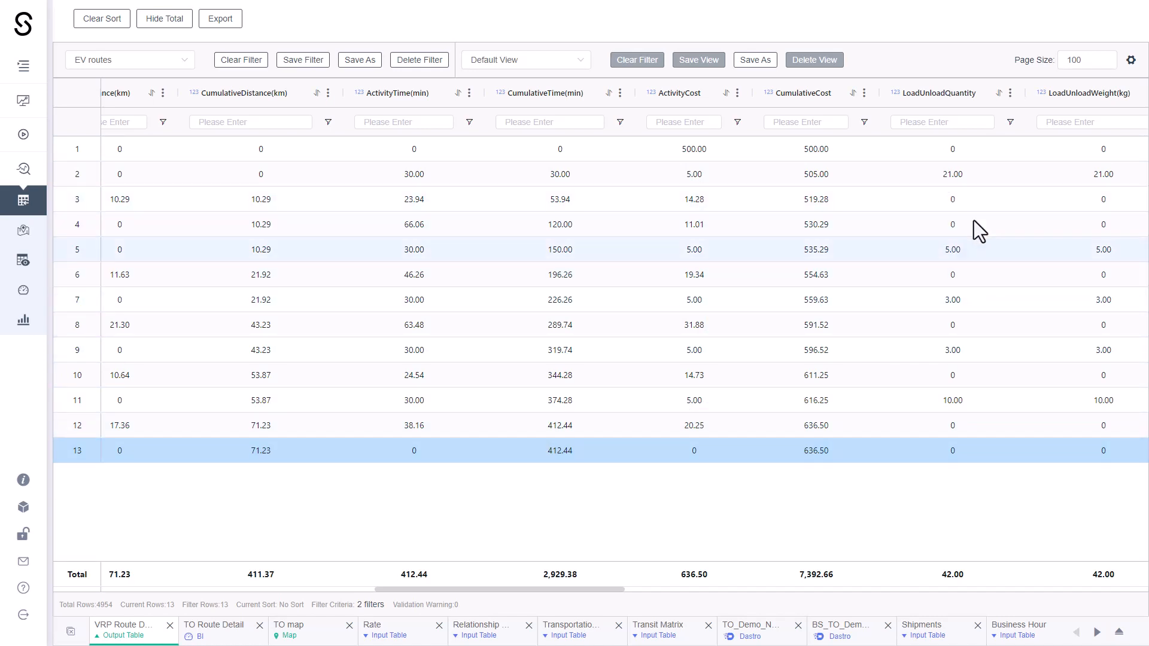
drag(597, 591, 921, 579)
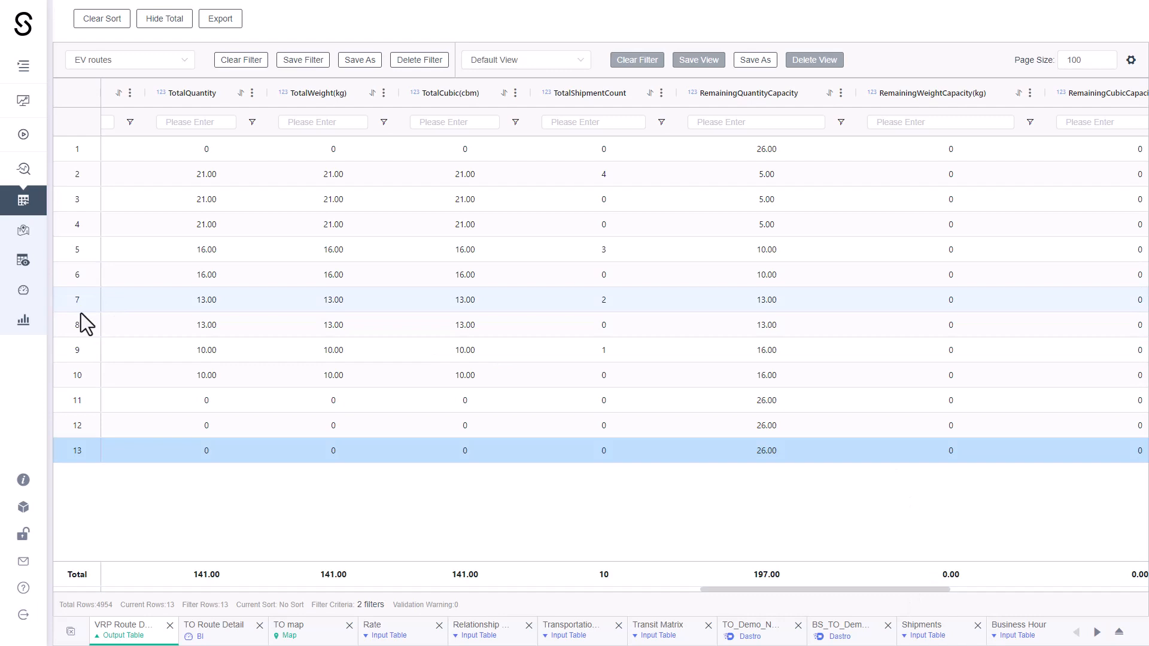
Step: Open the custom BI Result Dashboard and review its transportation summary, truck requirements and cost charts
click(24, 324)
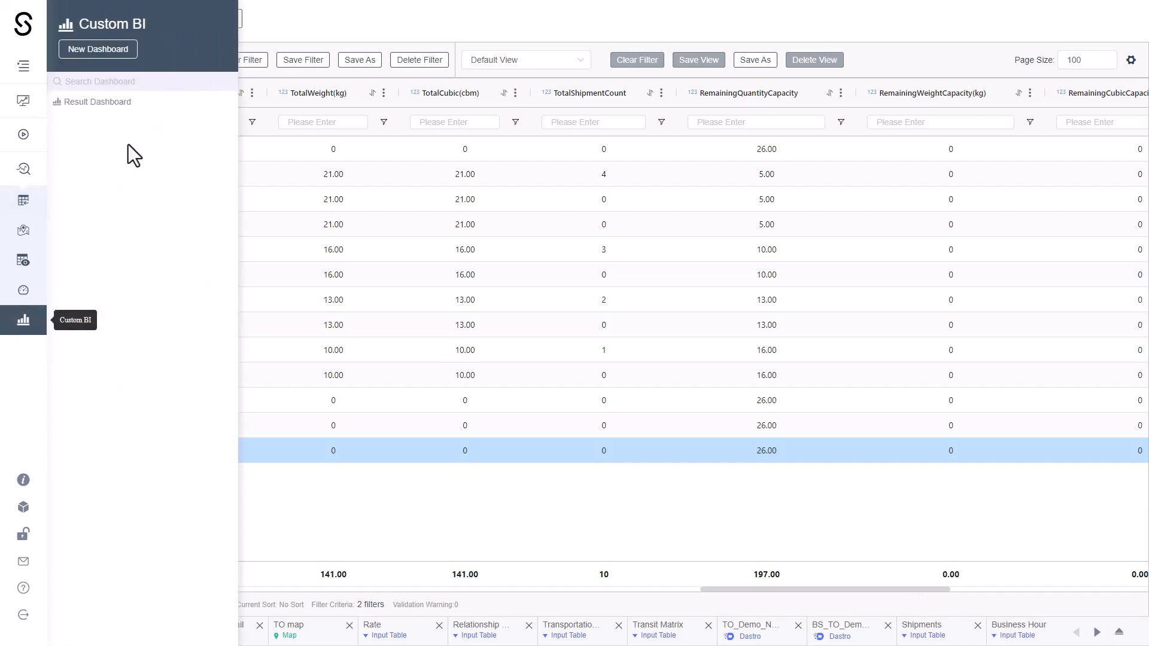
click(123, 103)
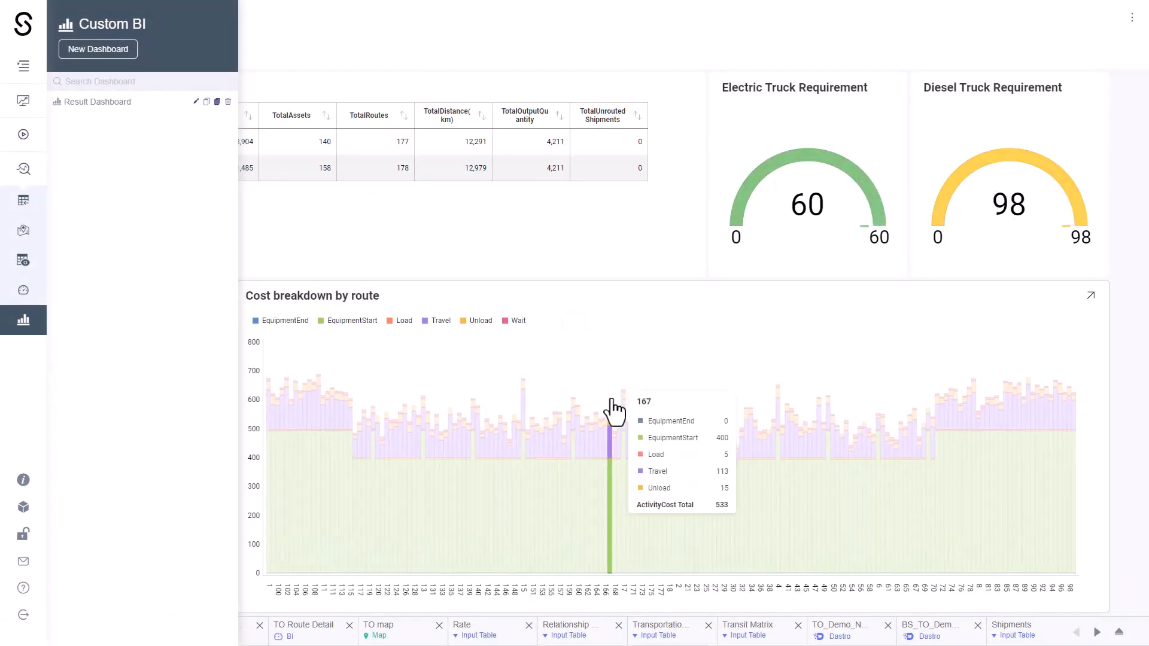
click(602, 301)
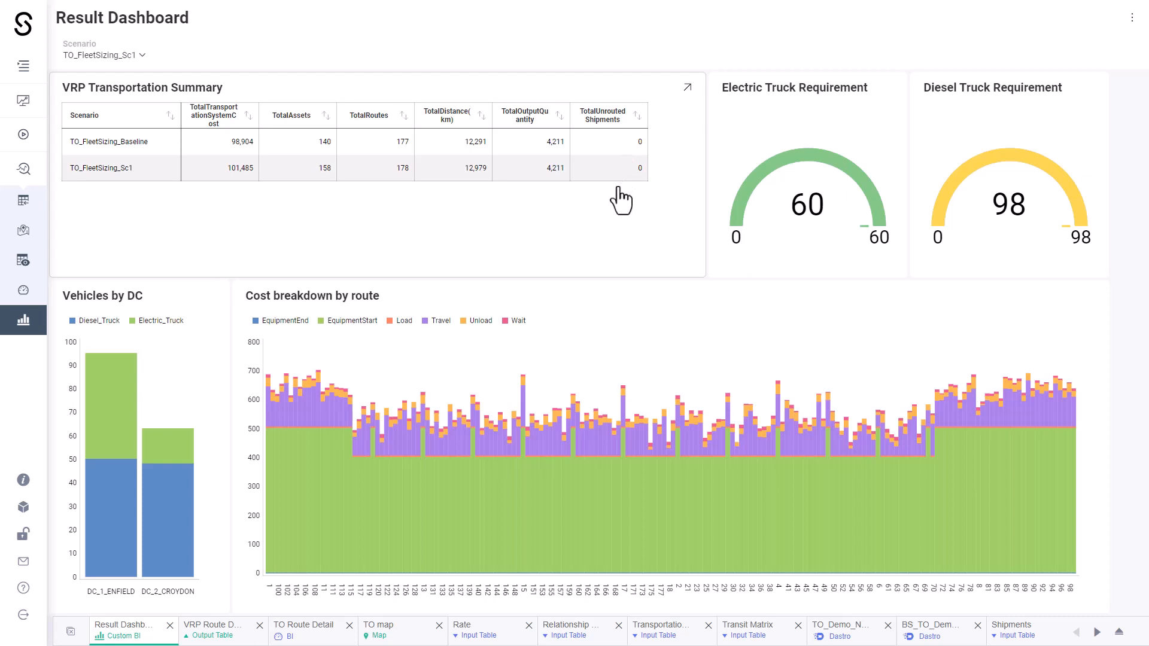
Step: View the dashboard's Scenario filter options, and examine the Cost breakdown by route chart enlarged before returning to the dashboard
click(131, 60)
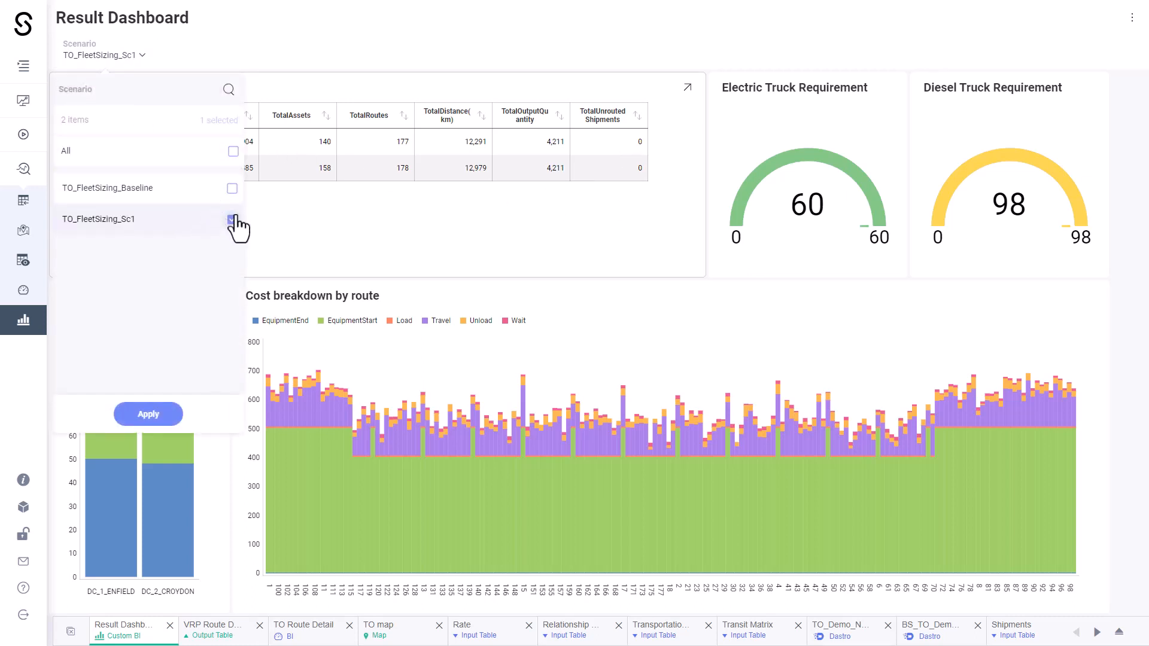
click(520, 251)
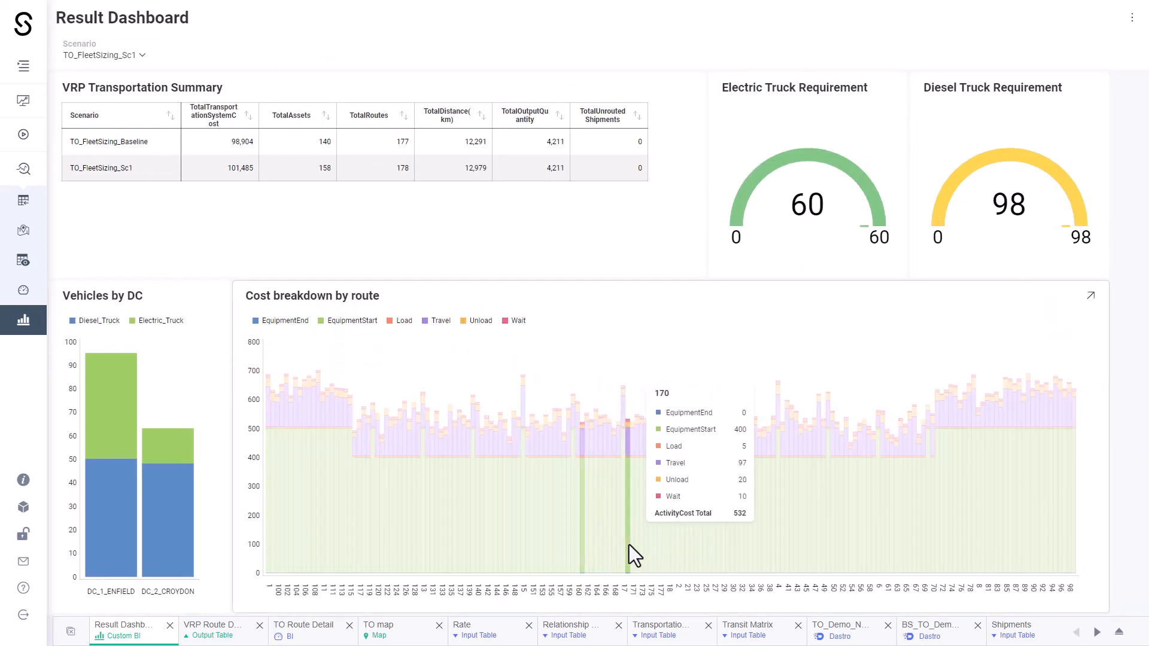
click(1092, 298)
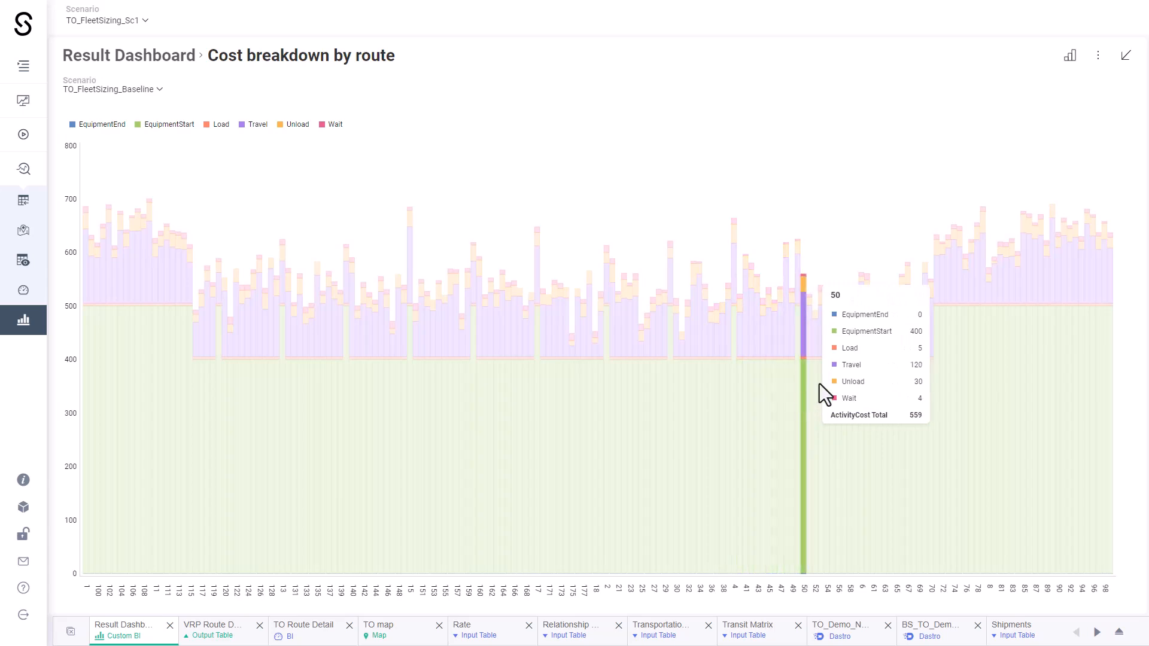
click(1126, 55)
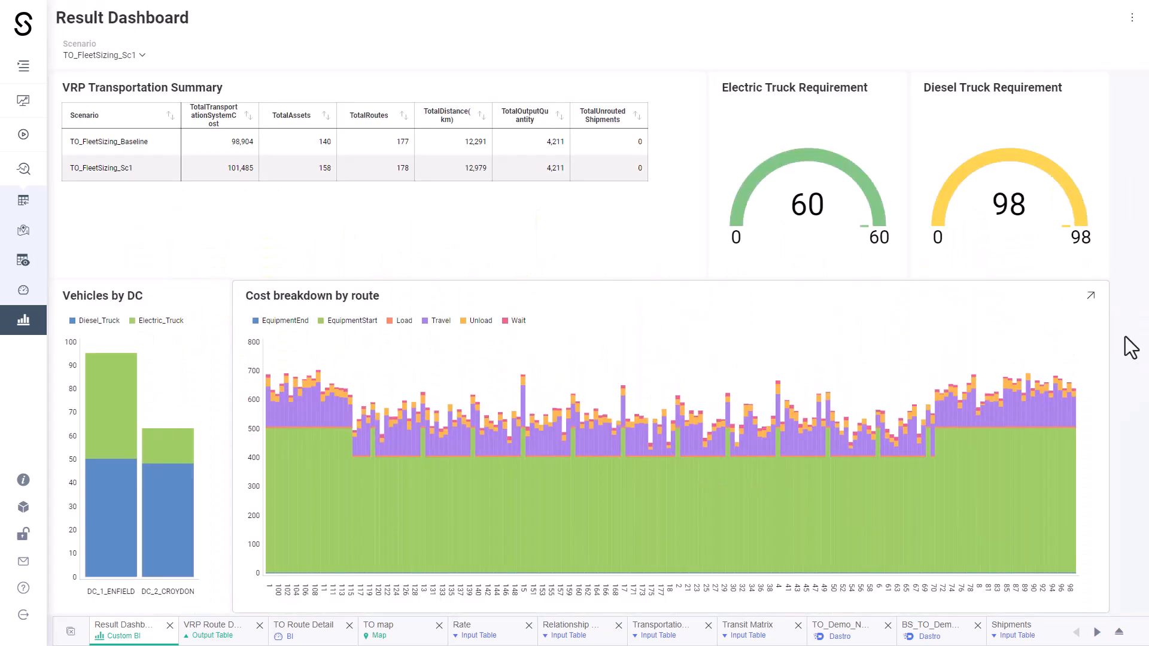